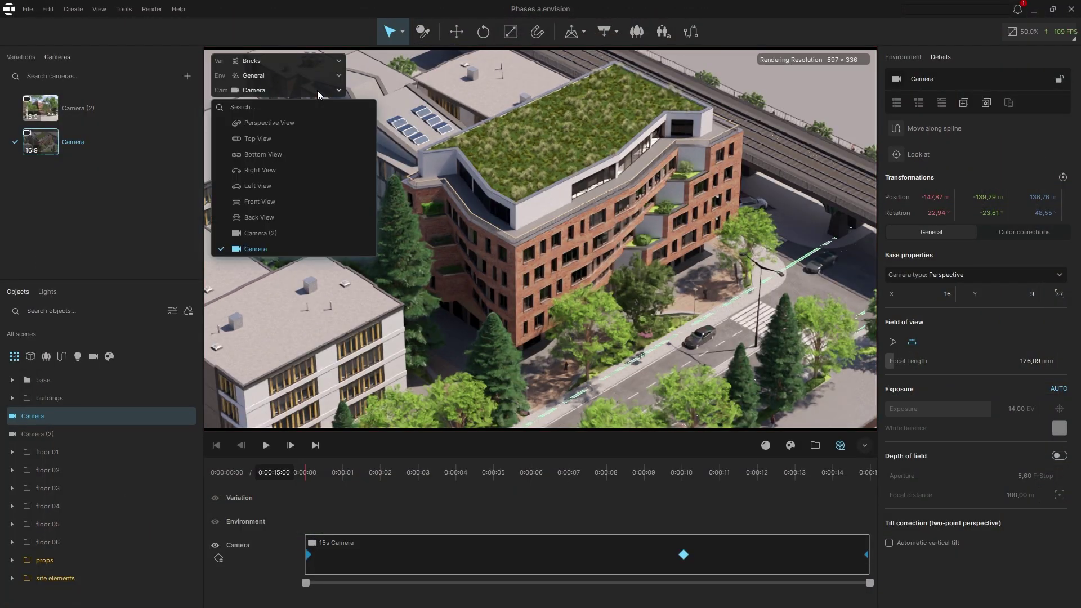
- Show the whole site in elevation through the Front View camera, zoomed out and panned down
left_click(299, 202)
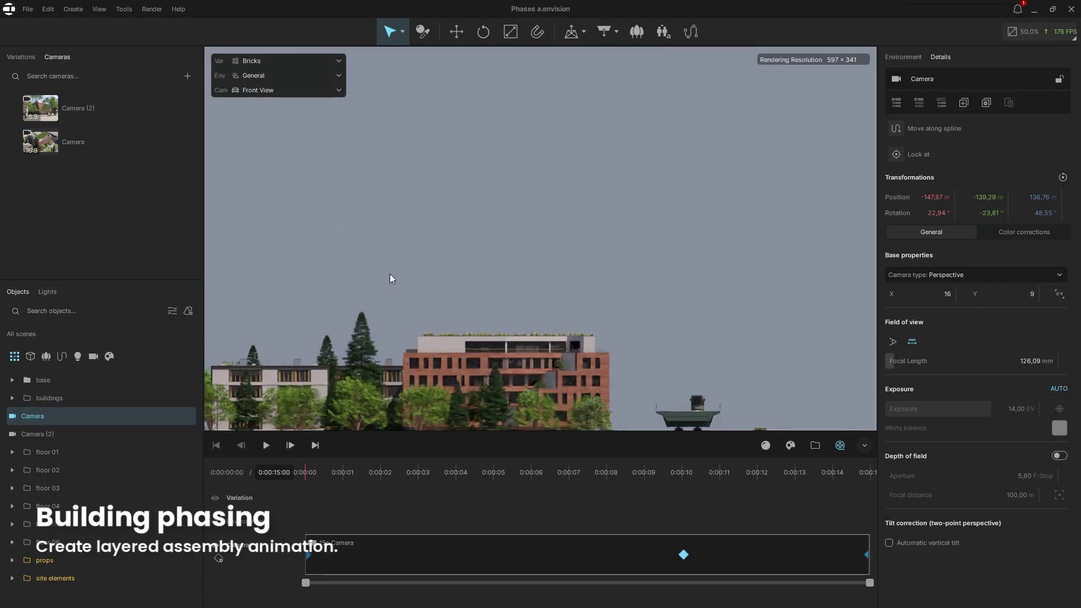
scroll(400, 278, "down", 3)
middle_click_drag(401, 280, 401, 307)
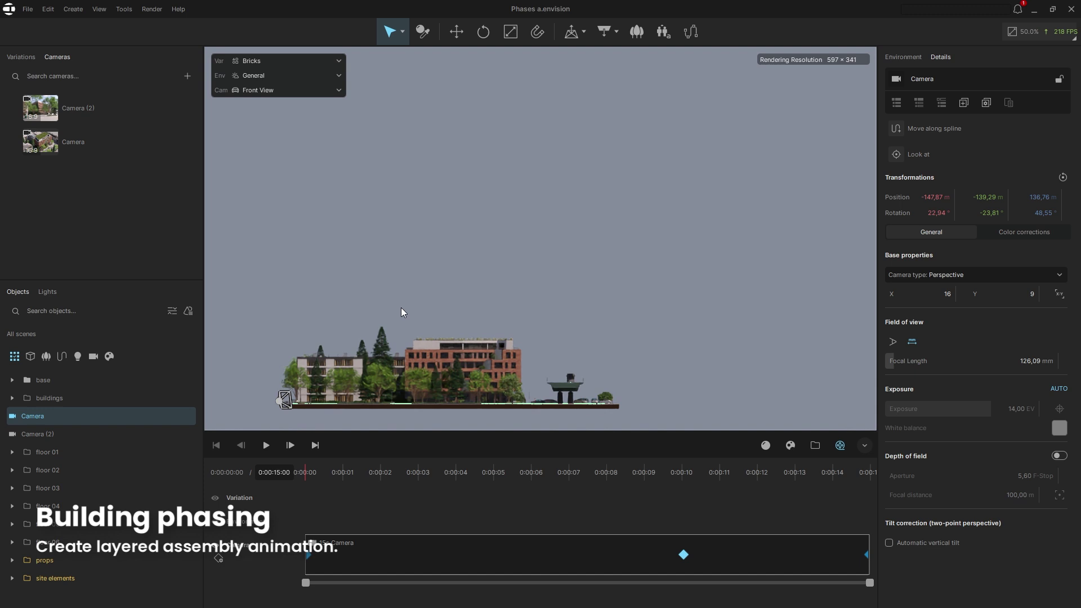
- Add variation Var_1 and save it with the props folder lifted 107.92 m above the site
left_click(24, 56)
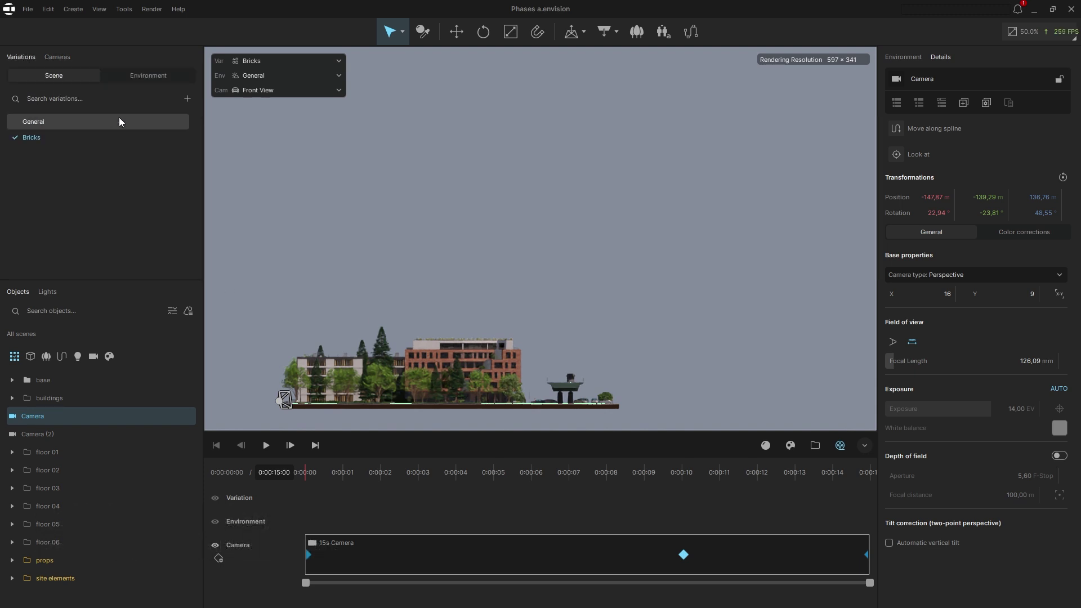
left_click(188, 98)
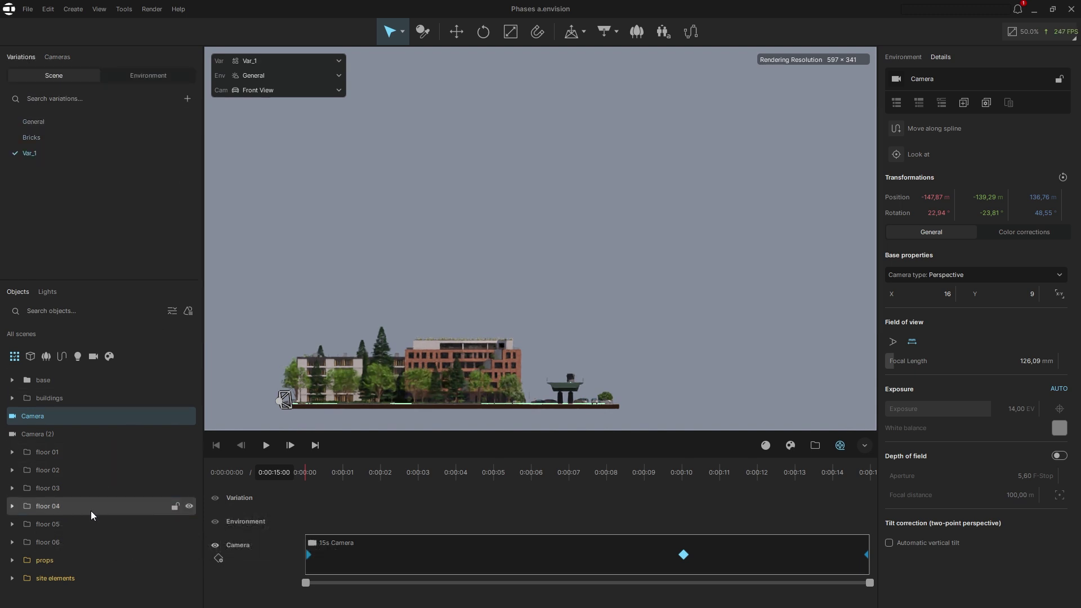
left_click(73, 559)
key("w")
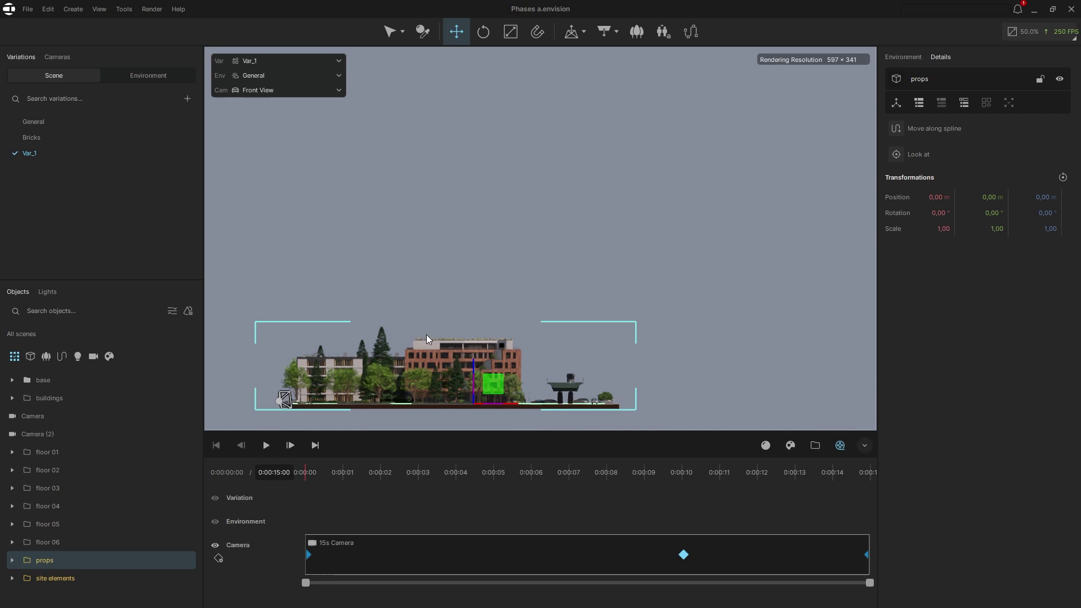
left_click_drag(473, 371, 488, 46)
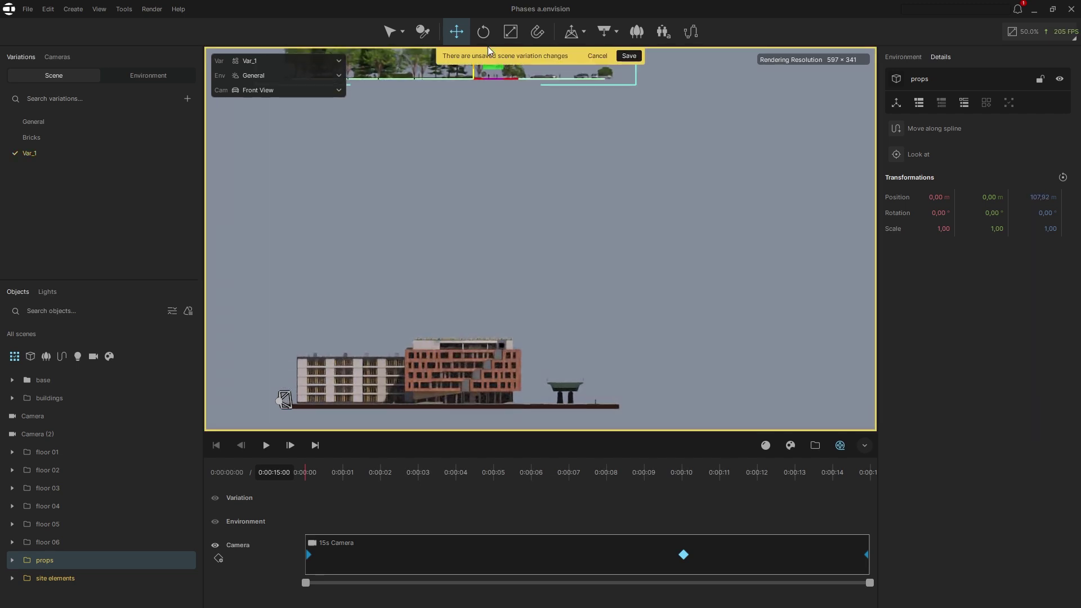
left_click(625, 56)
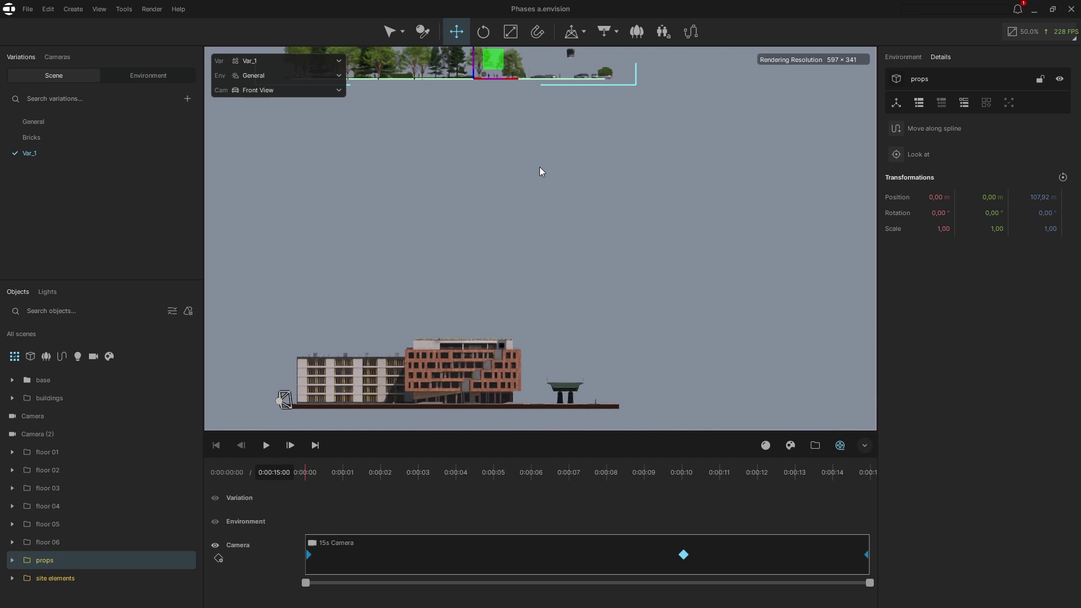
- Add Var_2 with buildings raised on Z, then lift site elements 38.15 m up, saving each change
left_click(187, 99)
left_click(138, 396)
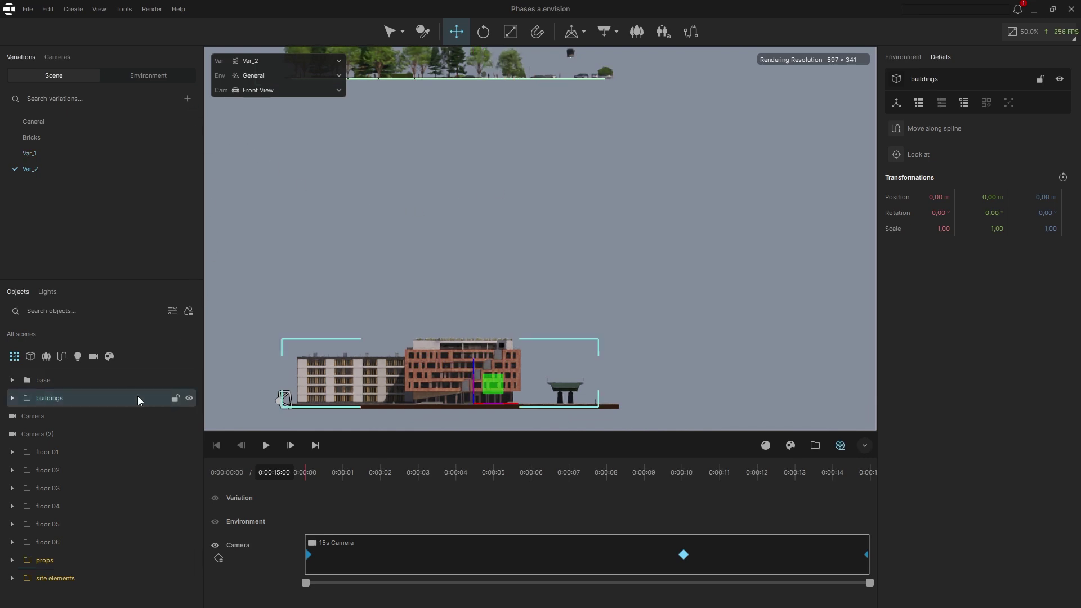
left_click_drag(473, 372, 471, 87)
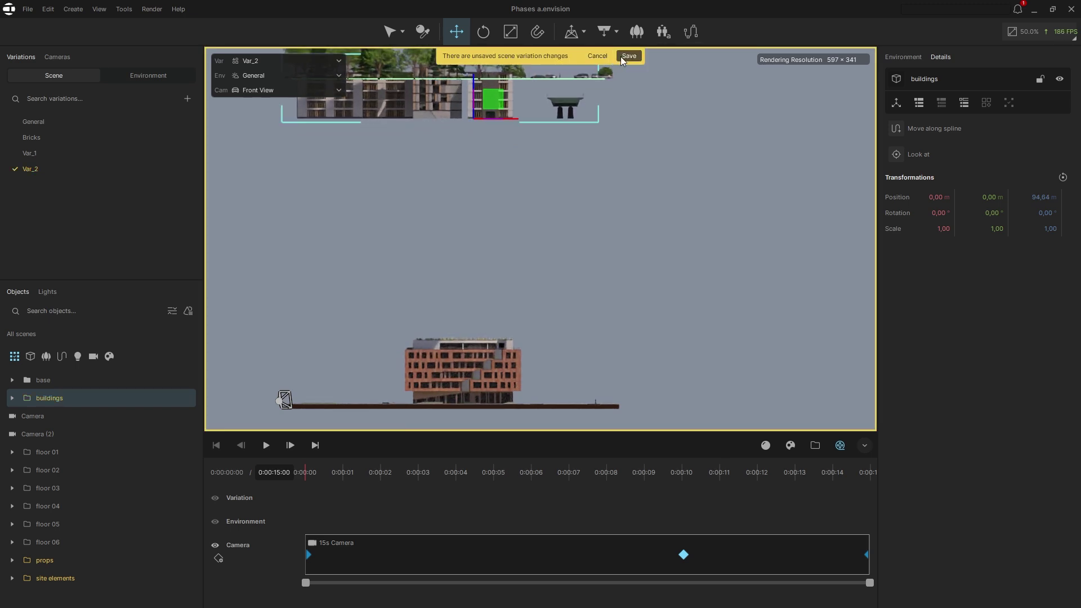
left_click(622, 57)
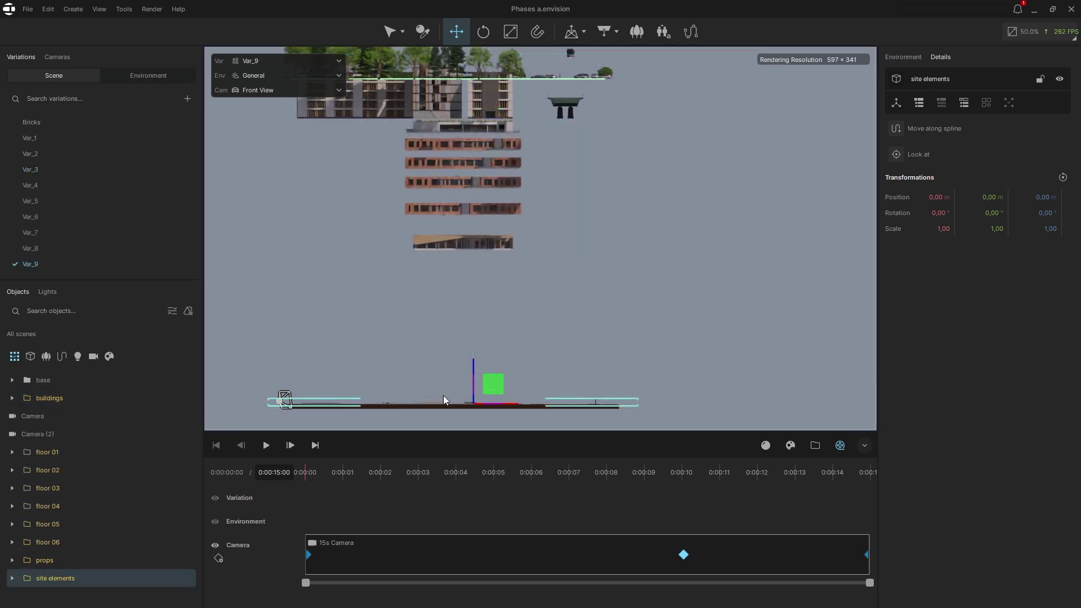
left_click_drag(472, 378, 478, 264)
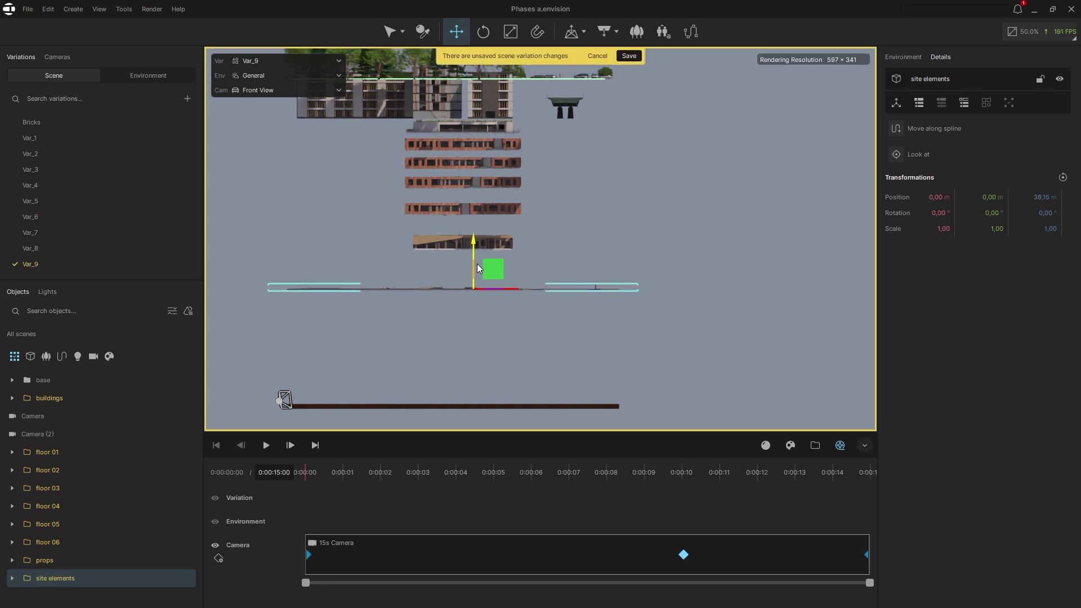
left_click(625, 55)
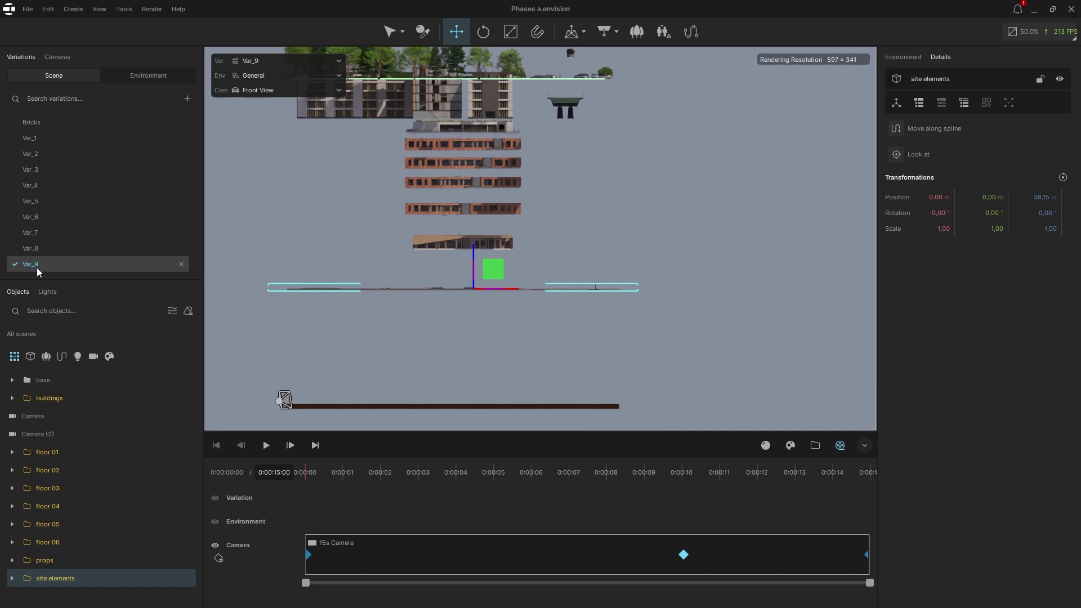
- Place Var_9, Var_8 and Var_7 on the Variation track, trimming Var_9 to 0 s and Var_8 to 2 s
left_click_drag(36, 269, 306, 504)
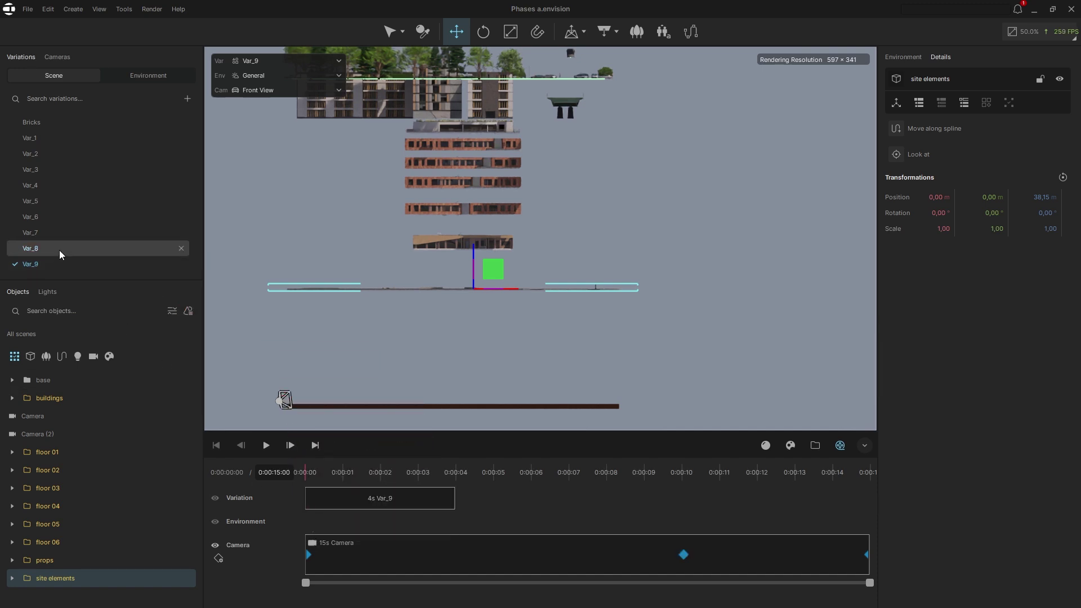
left_click_drag(60, 250, 535, 498)
left_click_drag(454, 498, 339, 498)
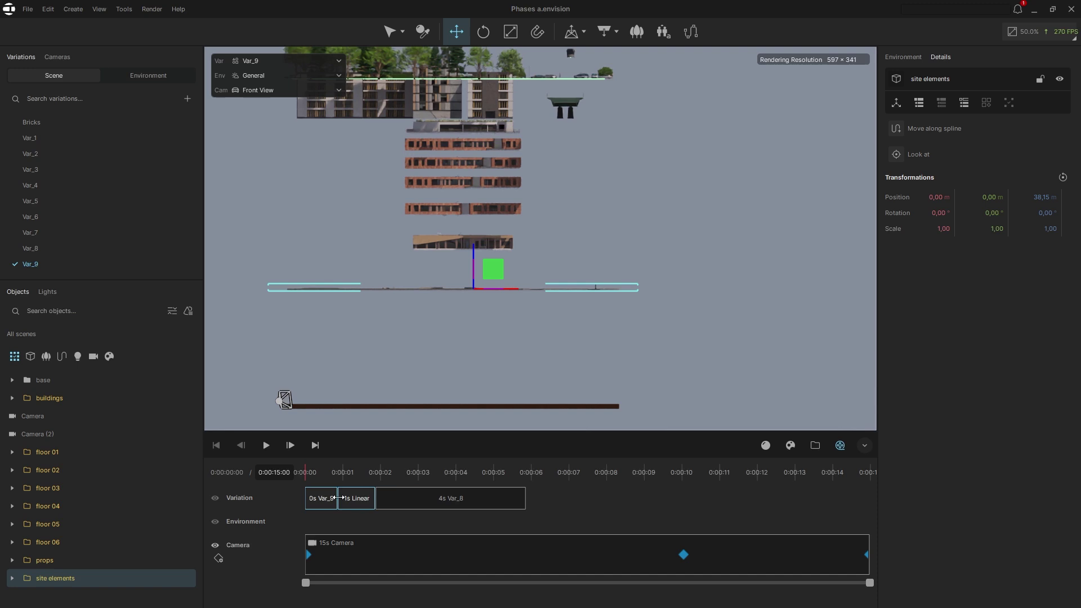
left_click_drag(494, 498, 439, 494)
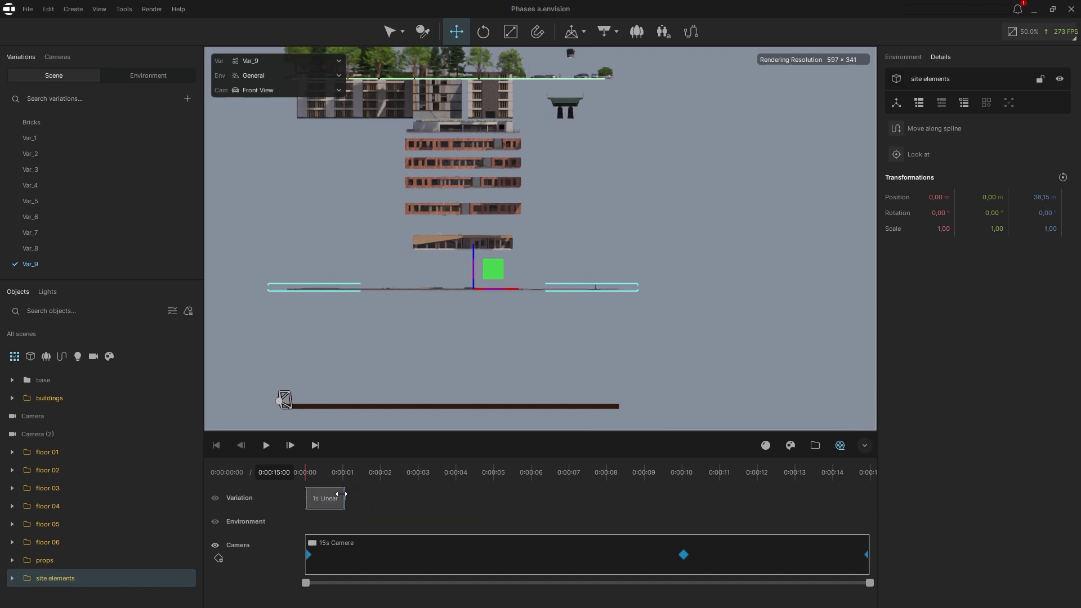
left_click_drag(66, 234, 811, 510)
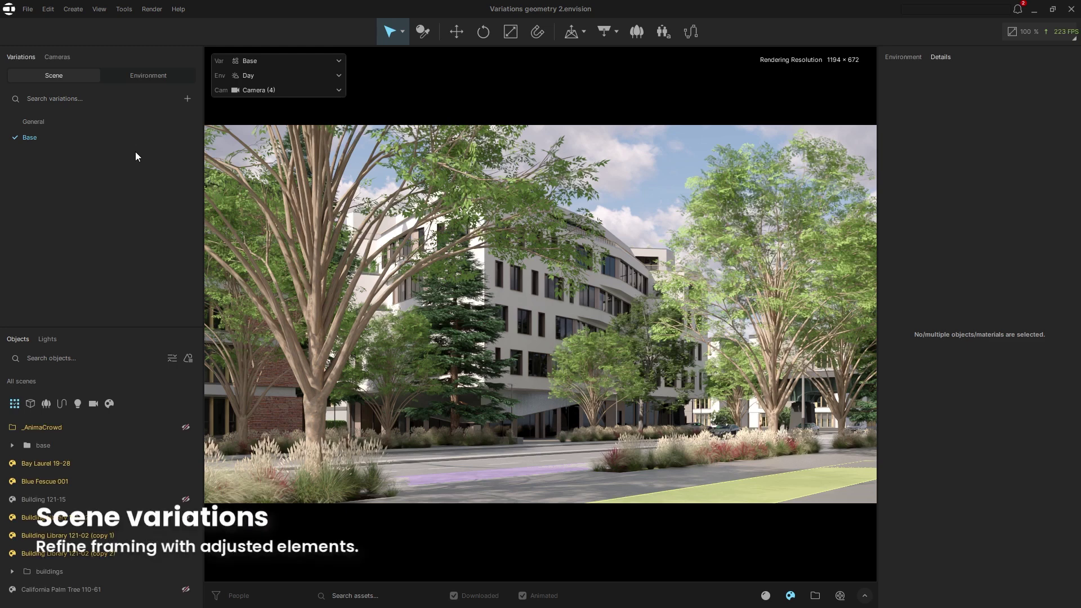
- Add Var_1 and move the foreground Japanese Zelkova left, out of frame
left_click(187, 99)
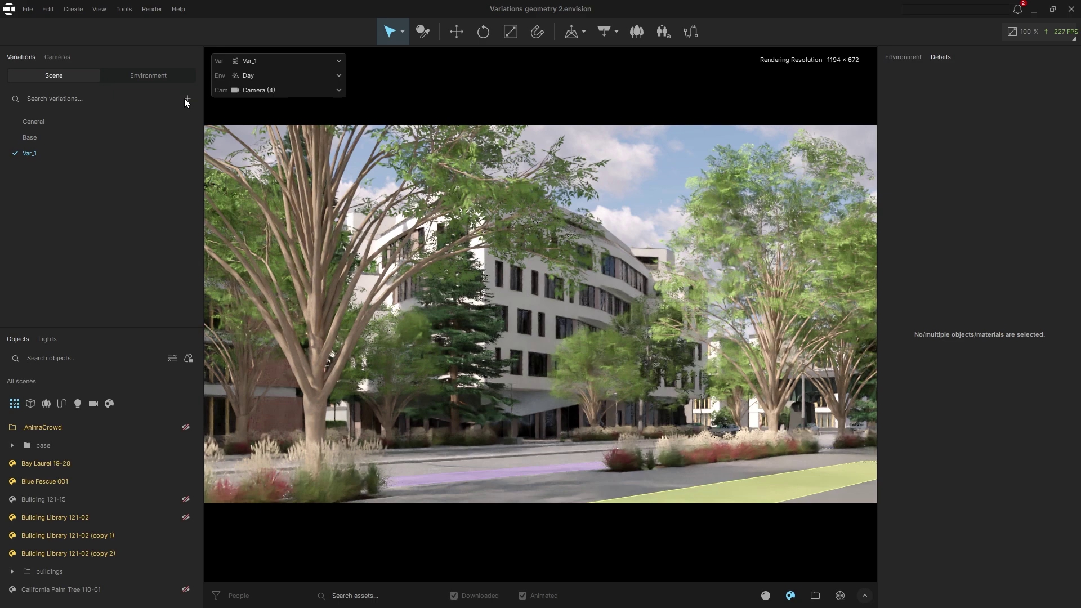
left_click(317, 276)
key("w")
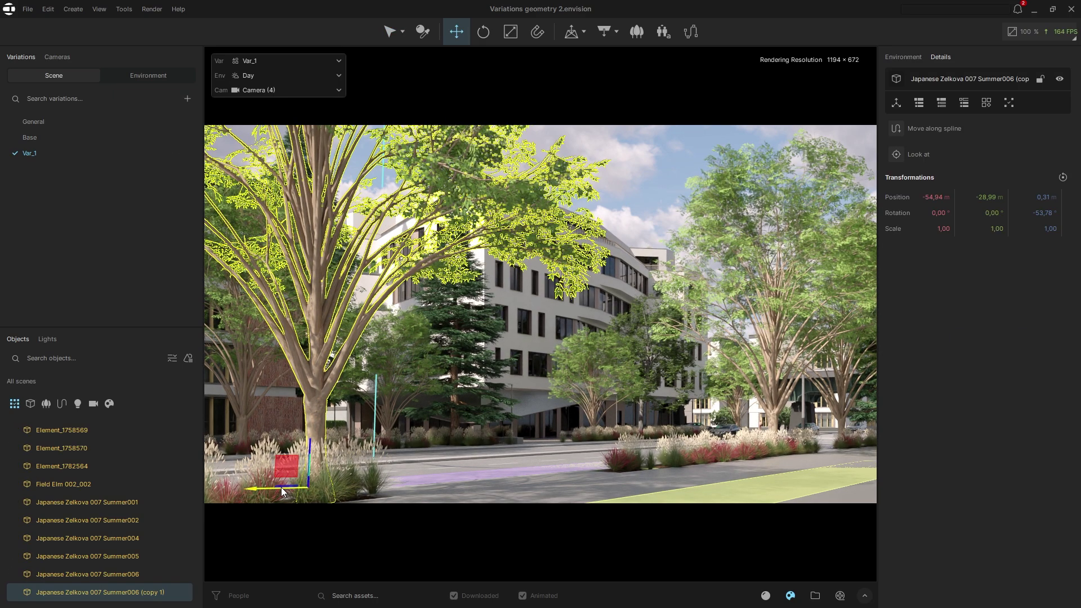
left_click_drag(282, 486, 62, 488)
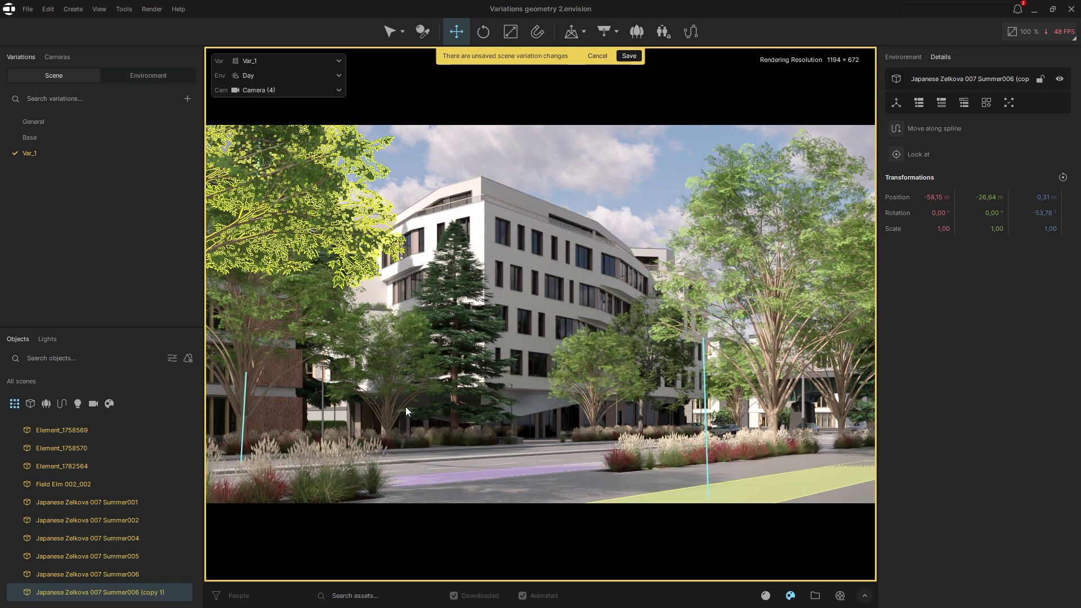
- Scale the red spruce down to 0.81 and save the variation
left_click(455, 399)
key("r")
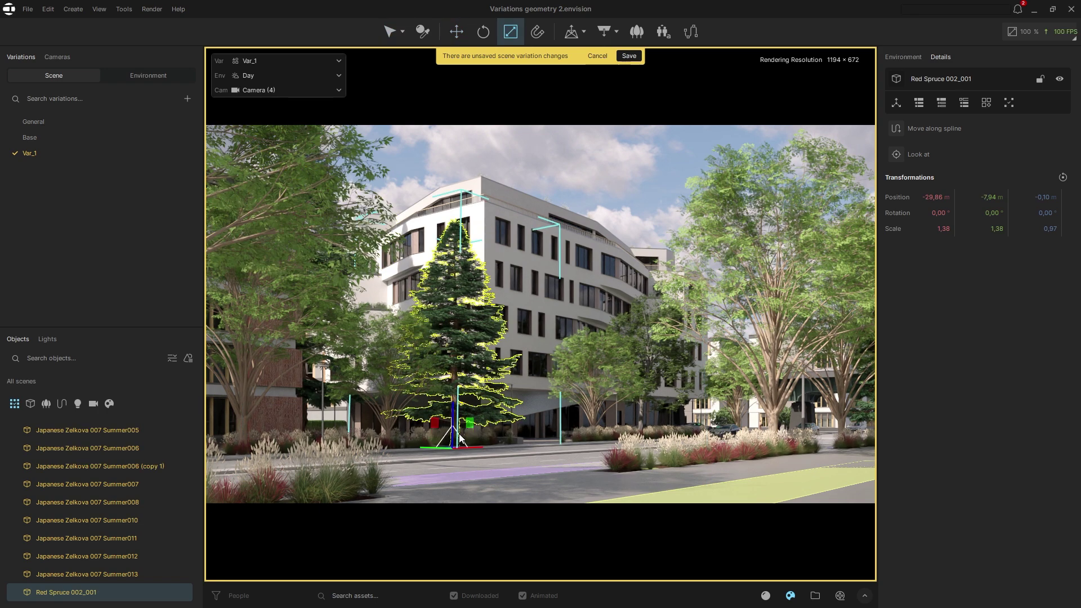
left_click_drag(459, 436, 451, 489)
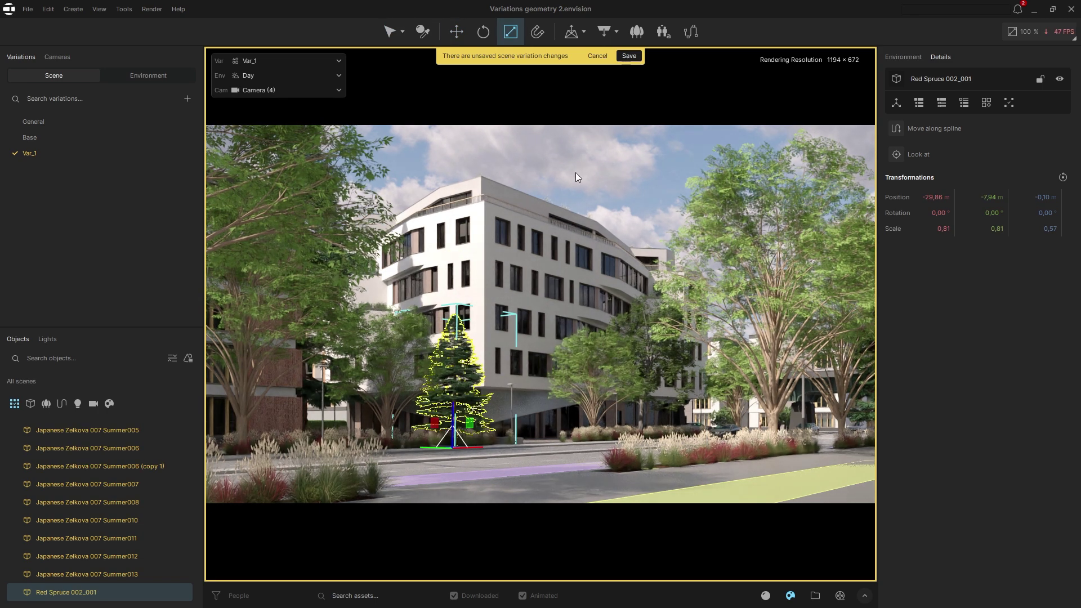
left_click(628, 56)
key("q")
left_click(610, 103)
key("r")
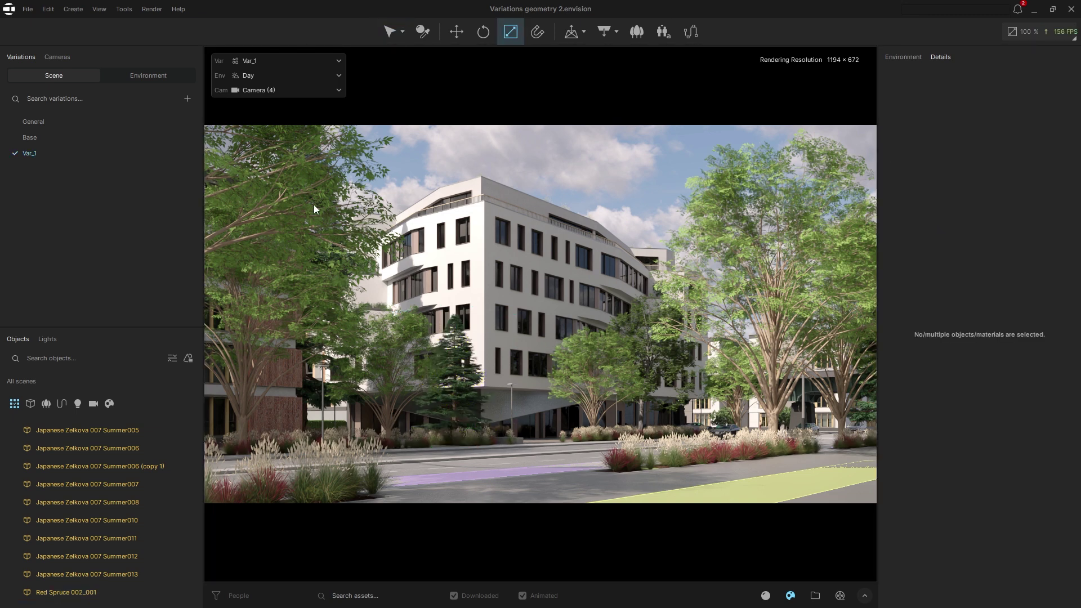
left_click(104, 142)
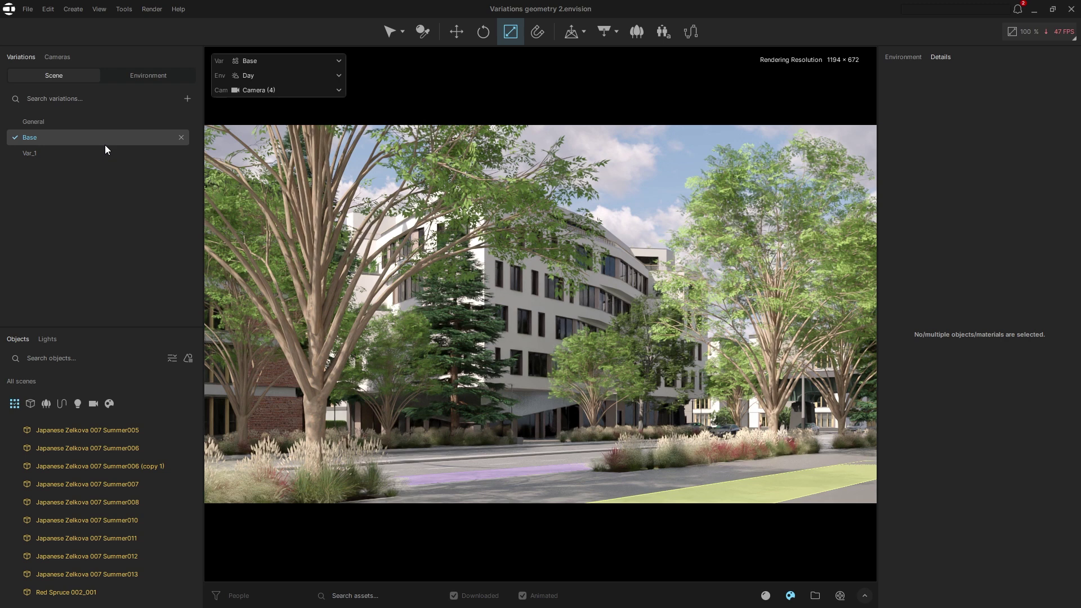
left_click(104, 155)
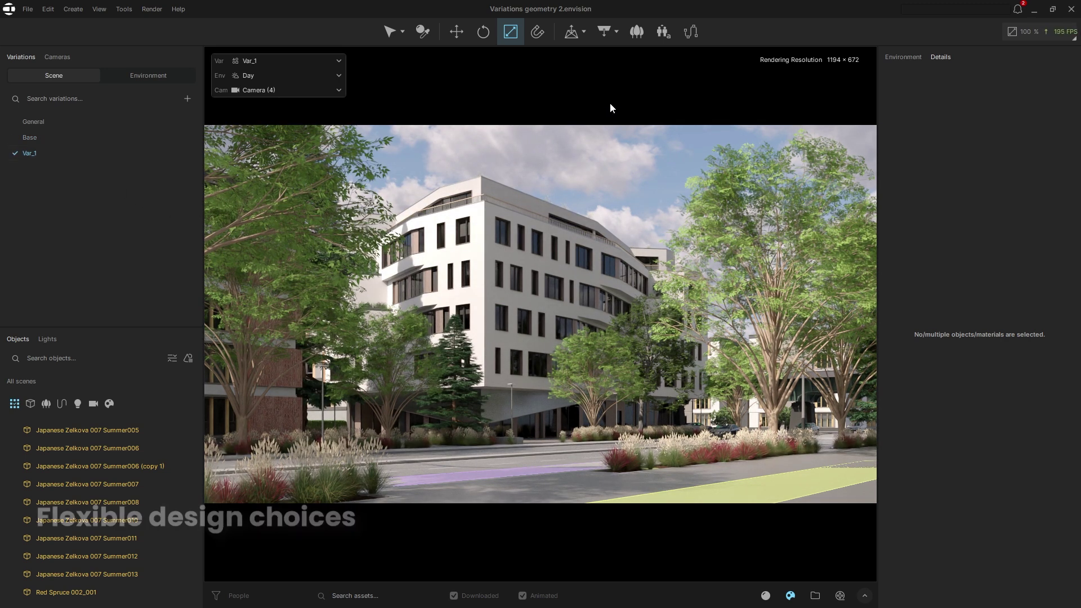
- Set up a crowd on the green lane spline path with bwom23317m4 as its crowd model
left_click(660, 36)
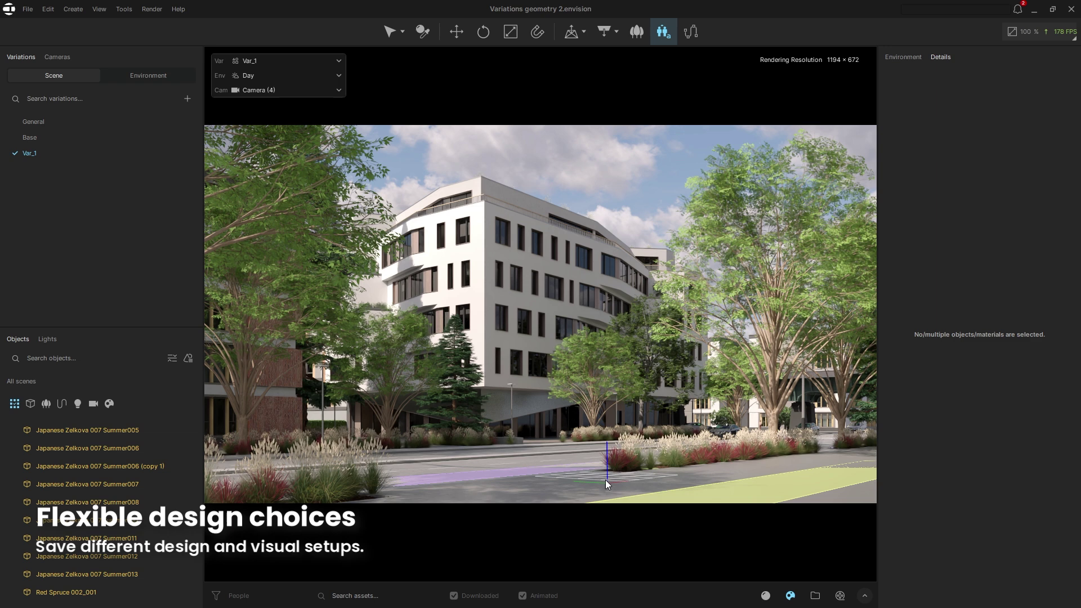
left_click(606, 480)
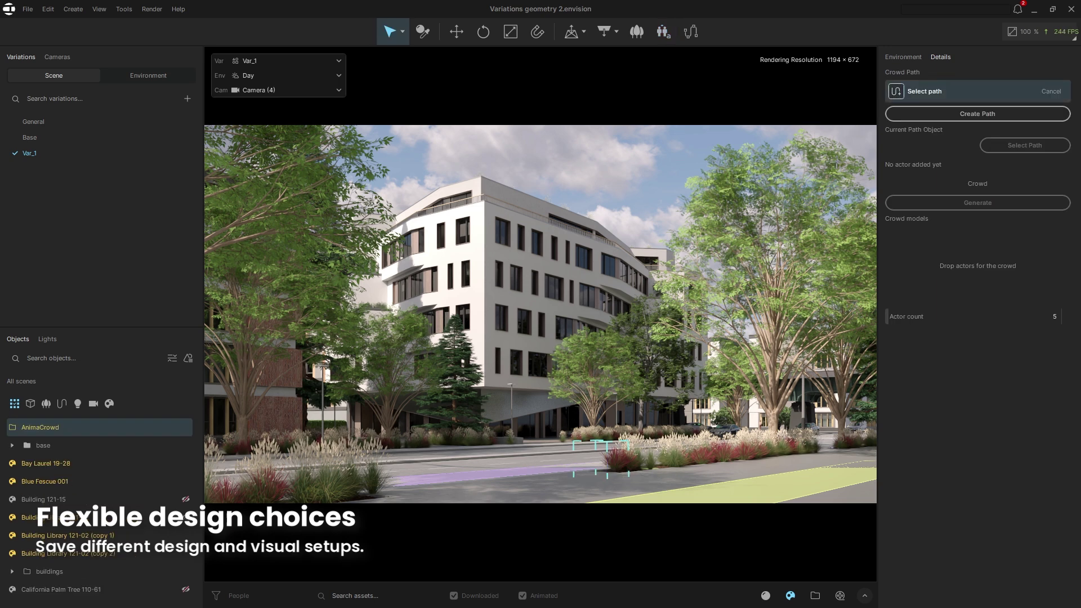
left_click(774, 488)
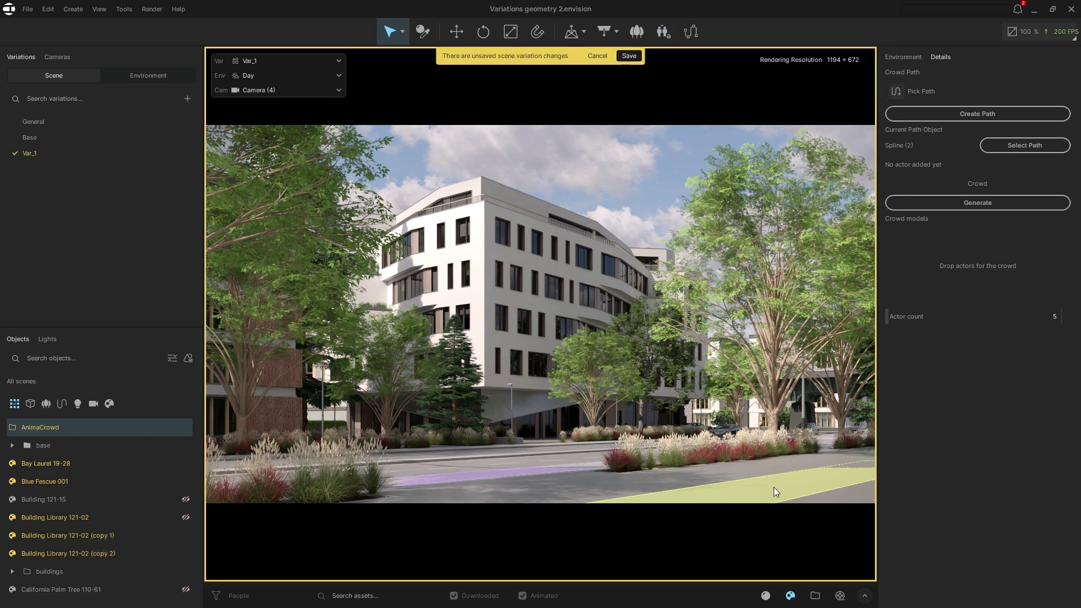
left_click(864, 596)
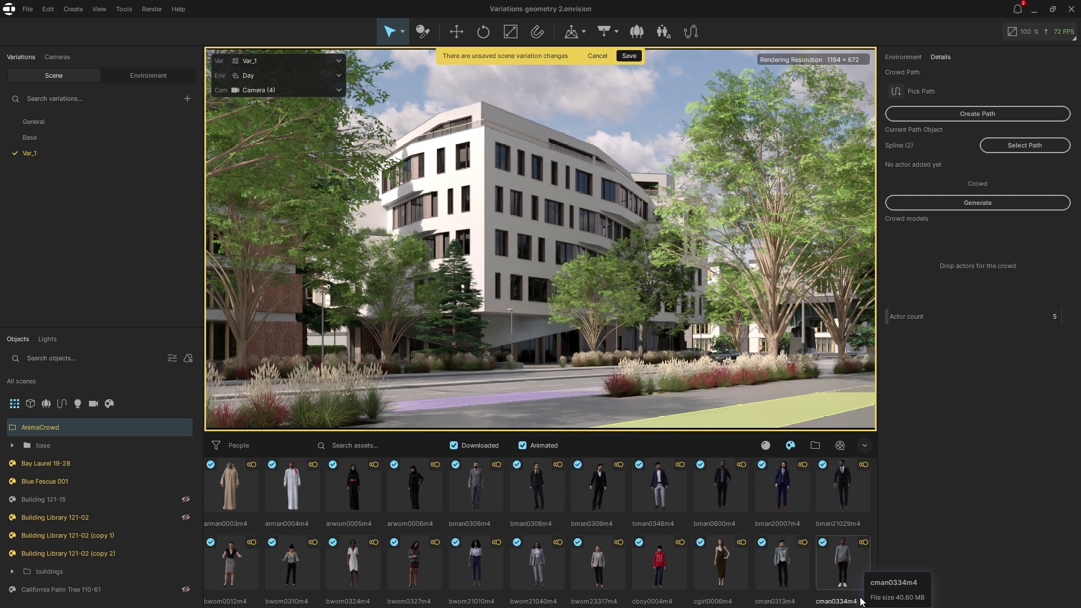
left_click_drag(598, 563, 945, 270)
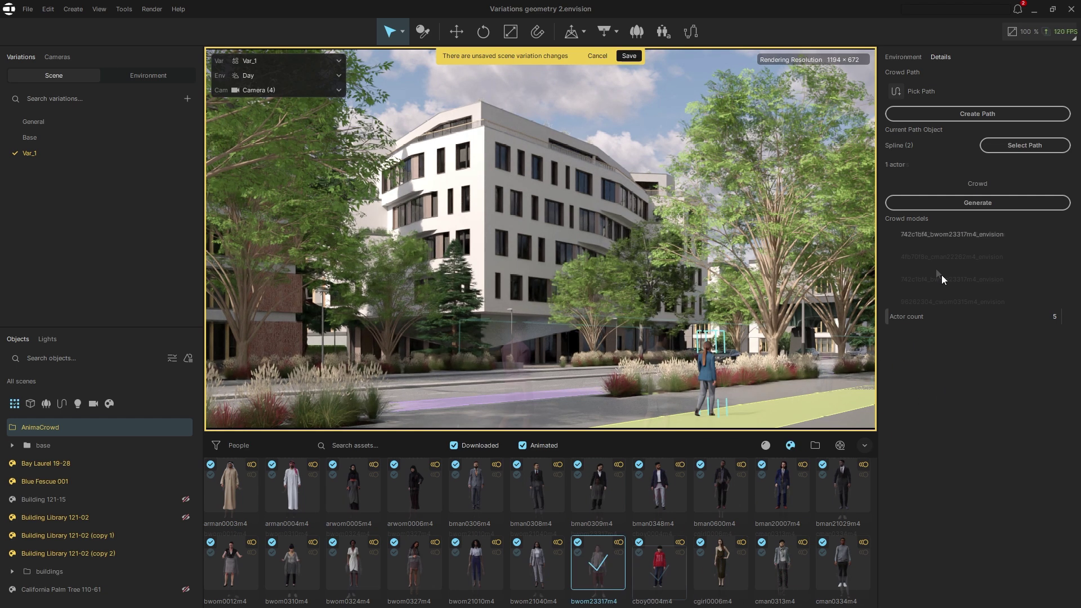
- Generate the five-actor walking crowd, save Var_1 and show the animation timeline
left_click(947, 204)
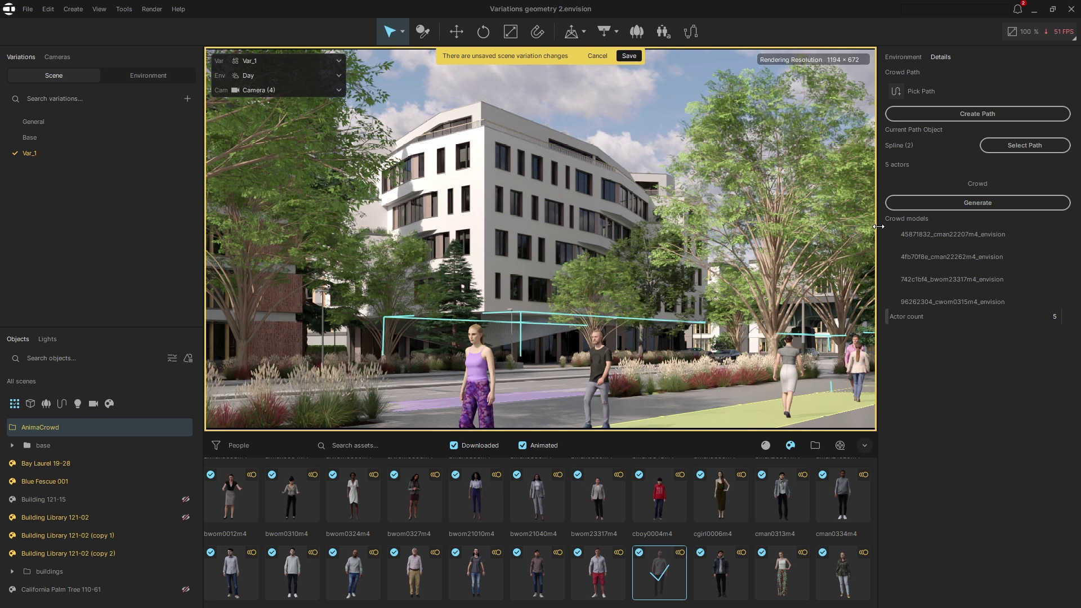
left_click(630, 56)
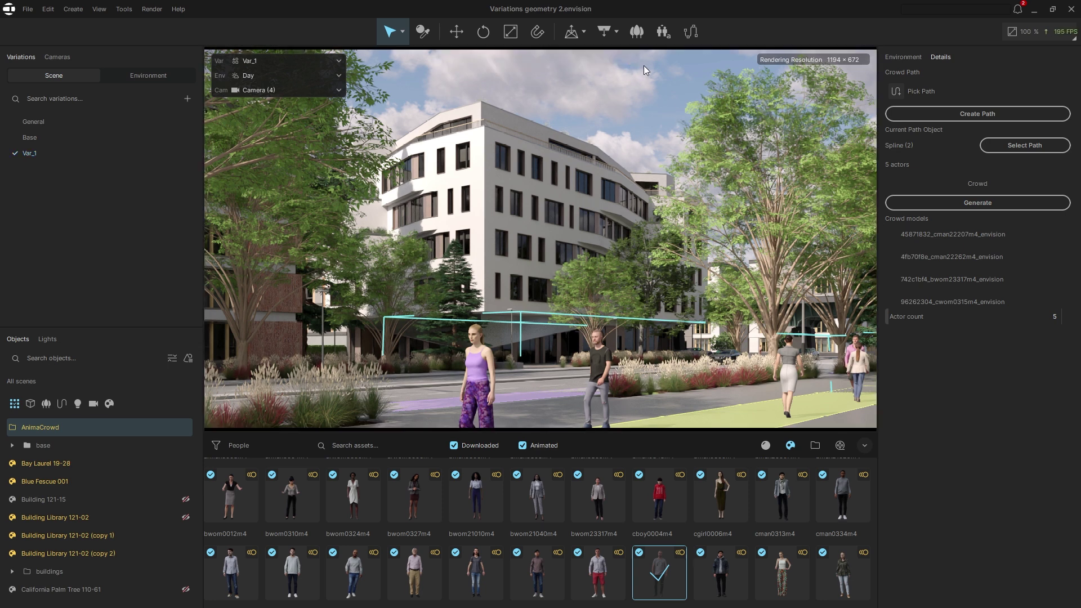
left_click(840, 446)
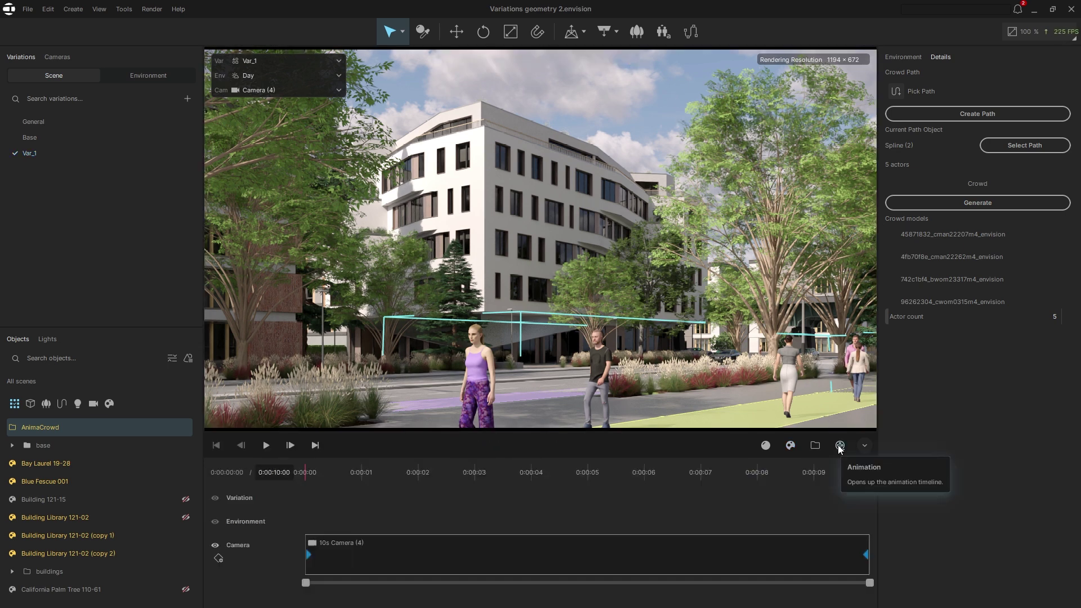
- Play and pause the crowd animation preview, then add variation Var_2
left_click(267, 446)
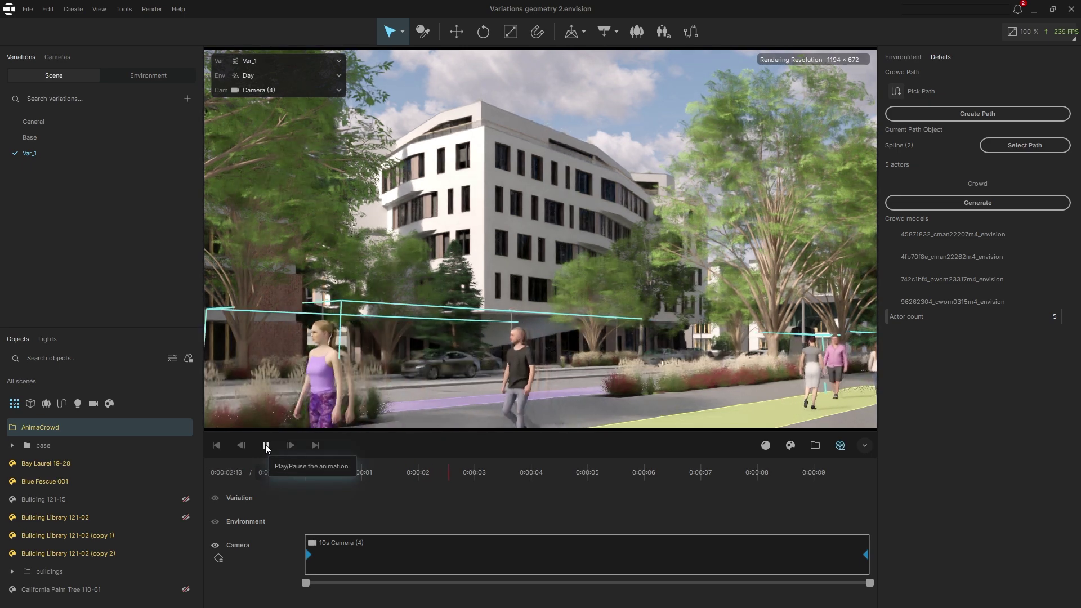
left_click(266, 445)
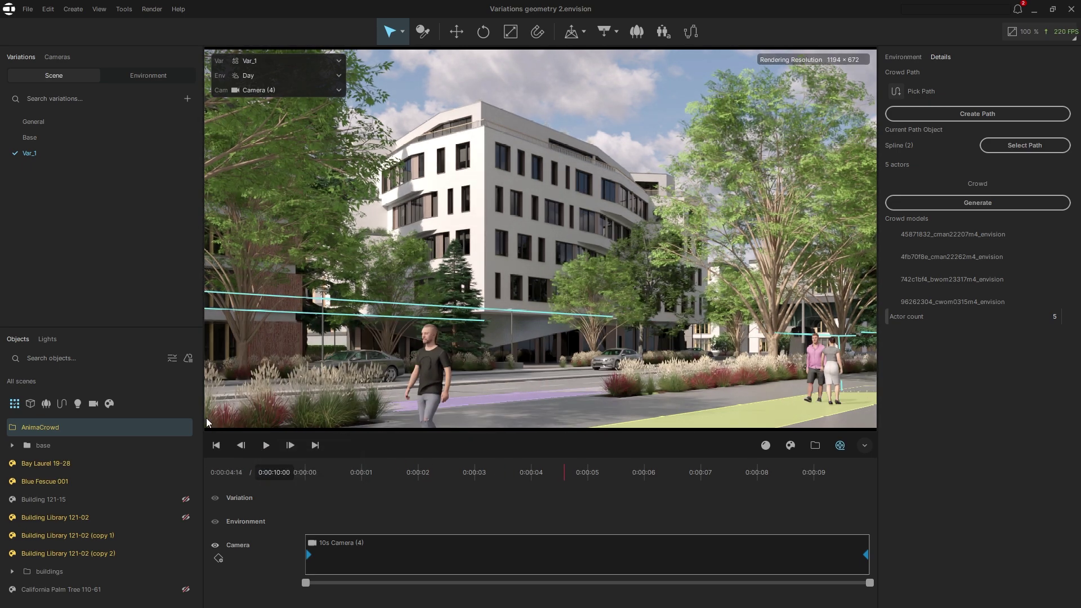
left_click(188, 98)
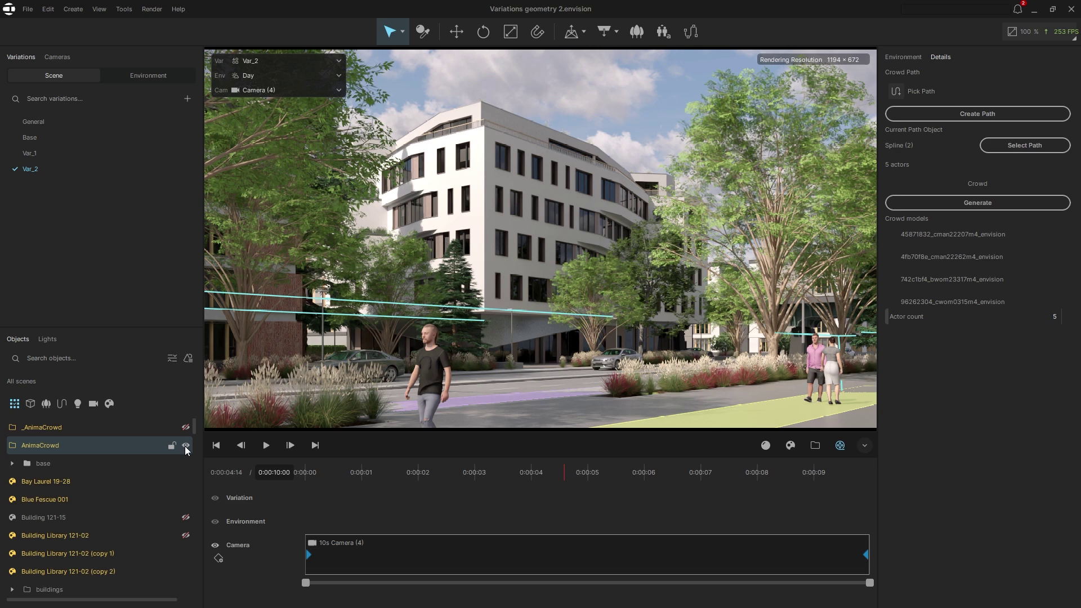
- Hide AnimaCrowd and show _AnimaCrowd in Var_2's object list
left_click(186, 445)
left_click(185, 428)
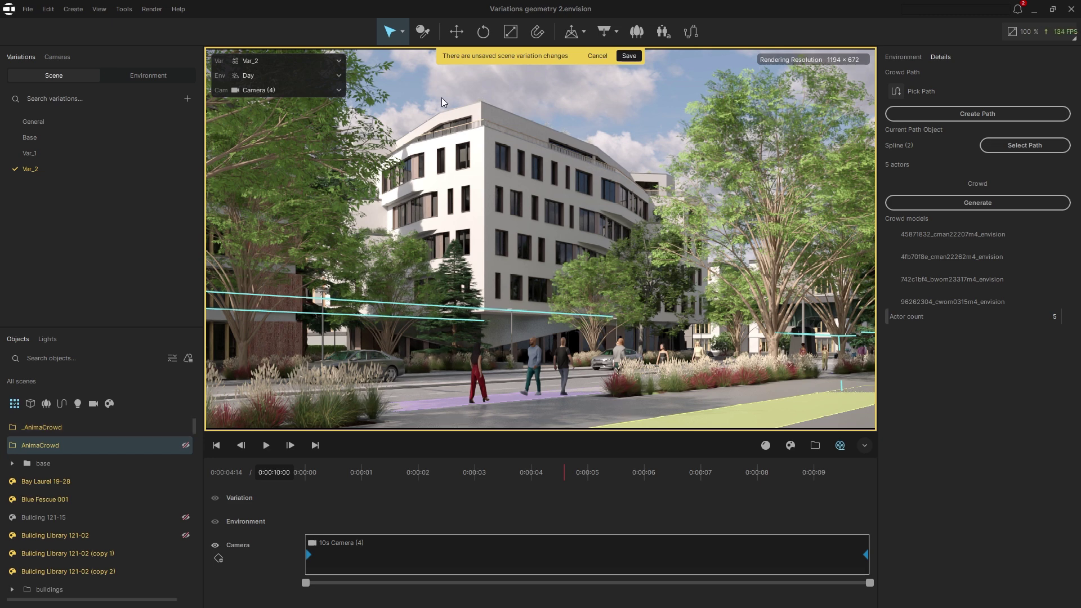
- Select all objects with the white facade material, apply Bricks_Weathered_E01_100cm, and save Var_2
left_click(424, 32)
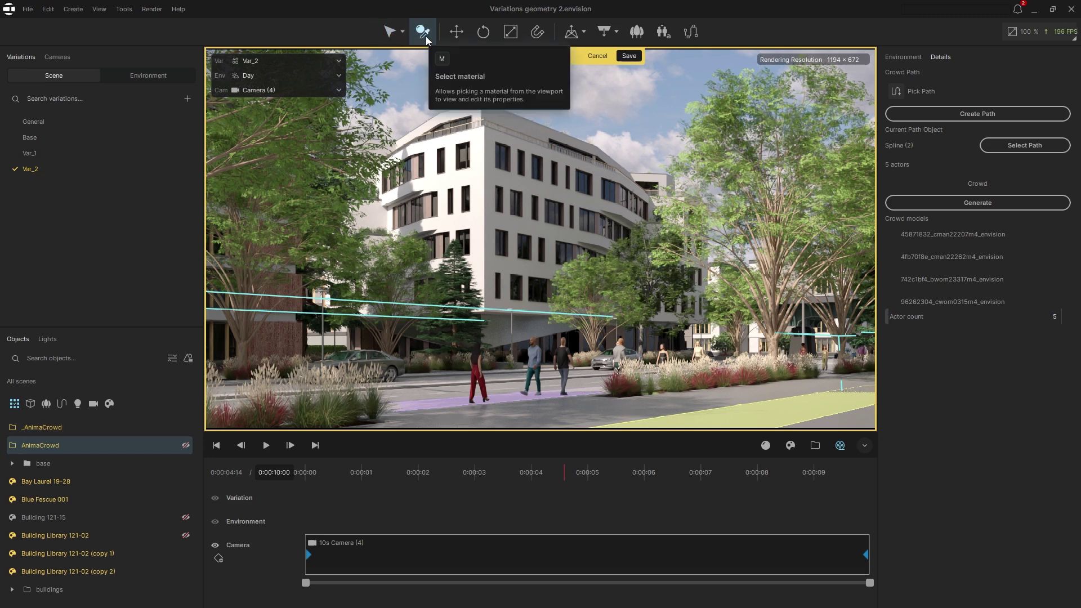
left_click(480, 139)
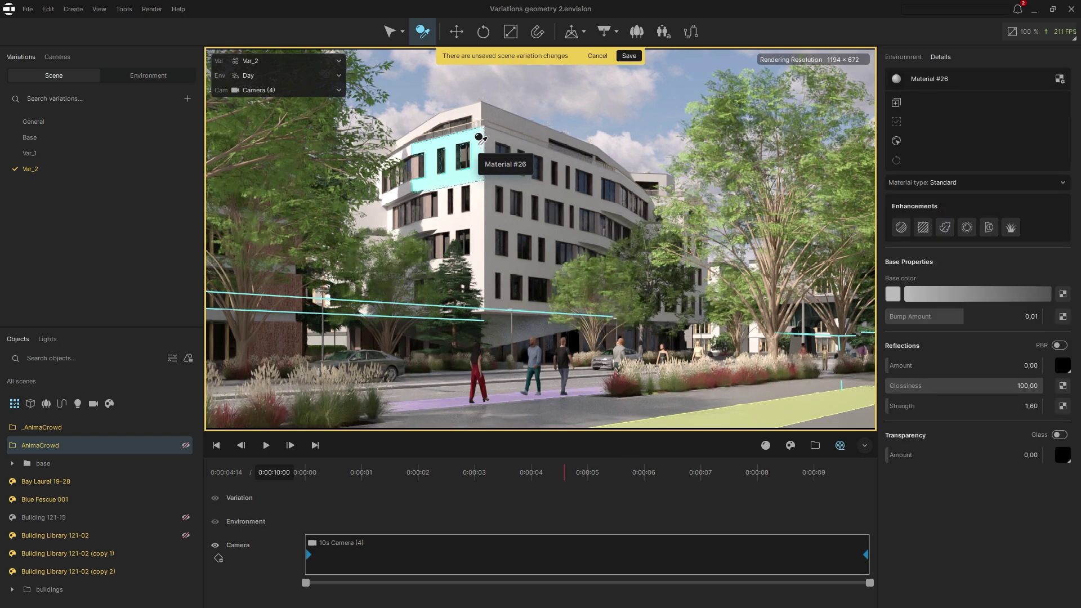
left_click(897, 141)
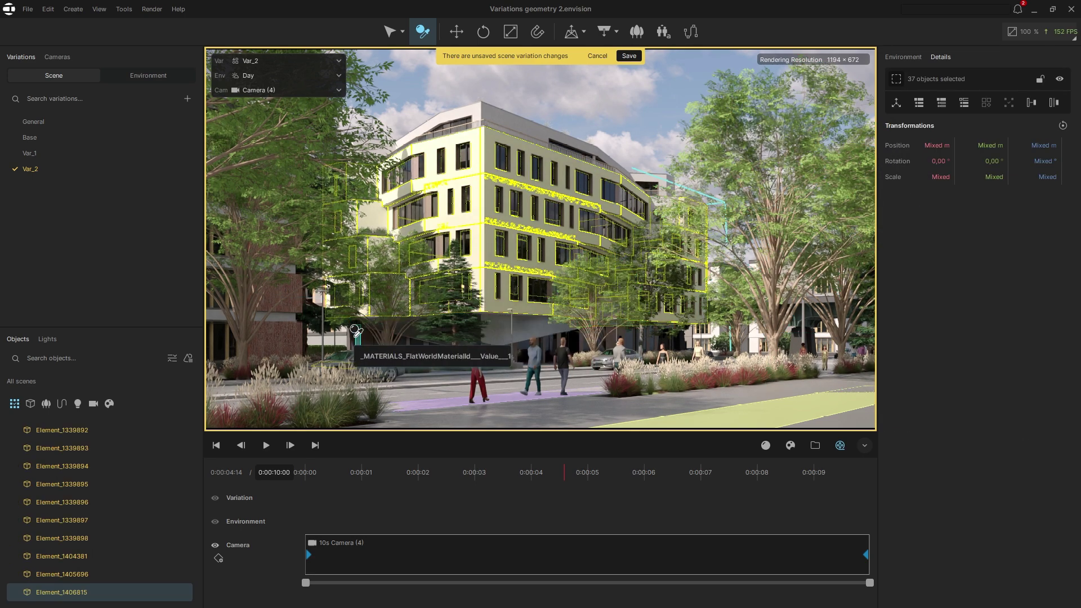
left_click(297, 328)
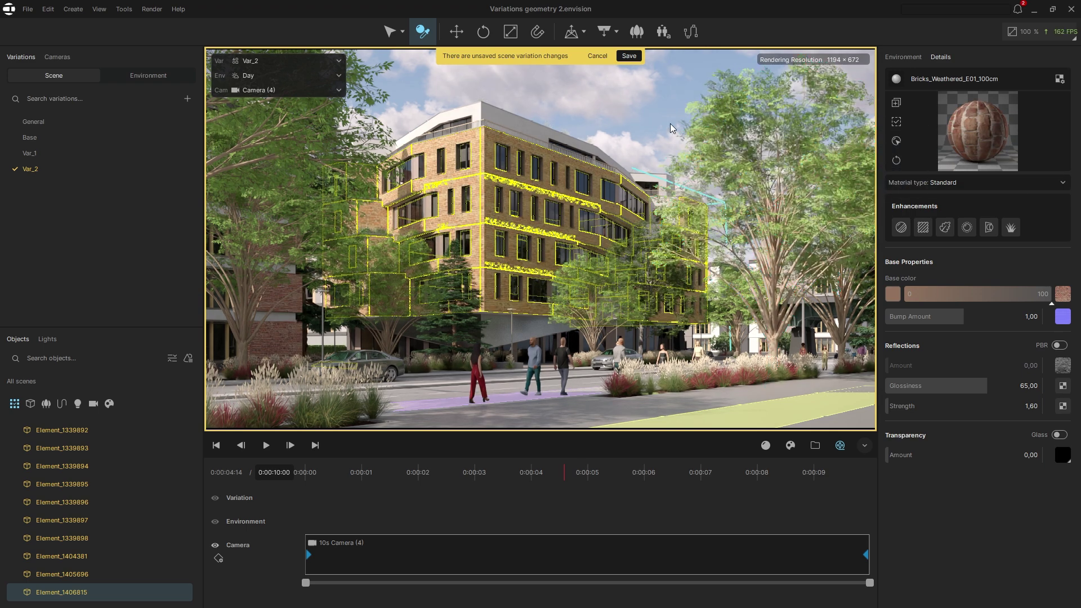
left_click(628, 57)
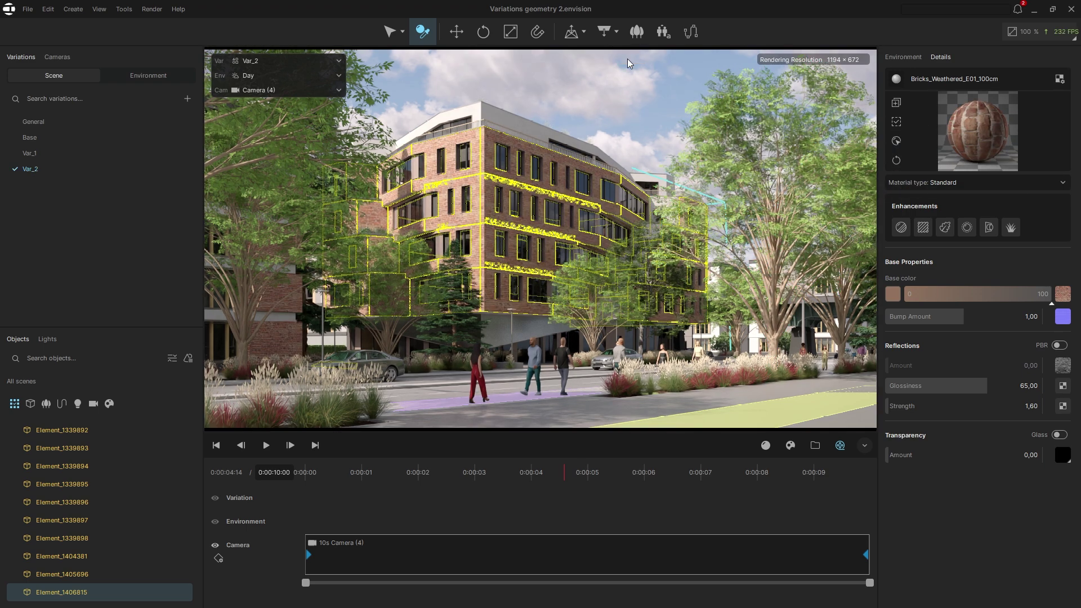
- Add Var_3, swapping Scatter (2) flowers for Scatter (3) grass and the facade to Metal_Patterned_Shiny_03_100cm
left_click(190, 99)
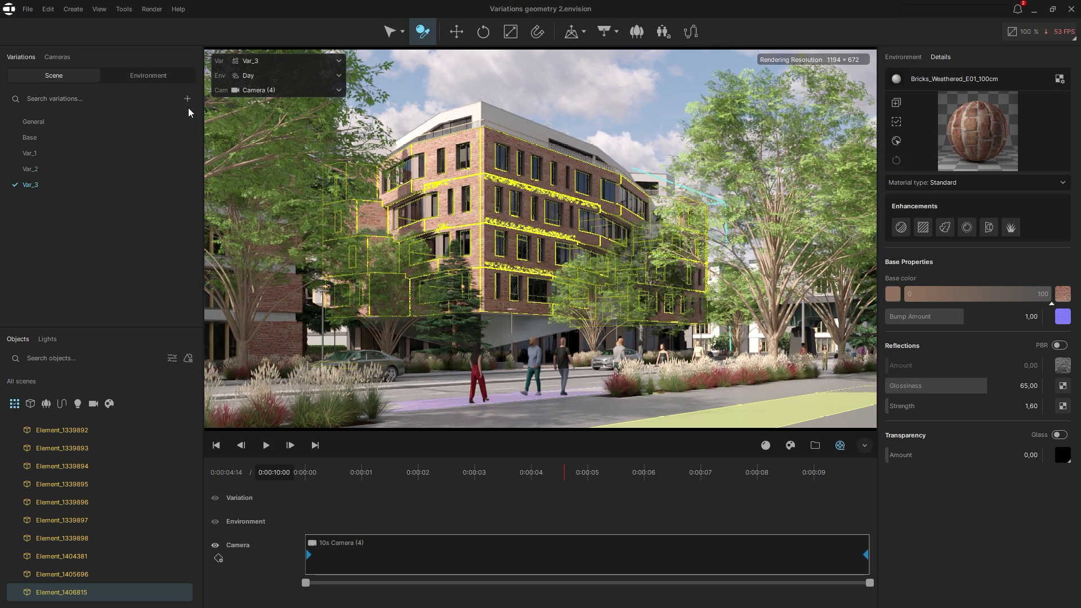
left_click(48, 405)
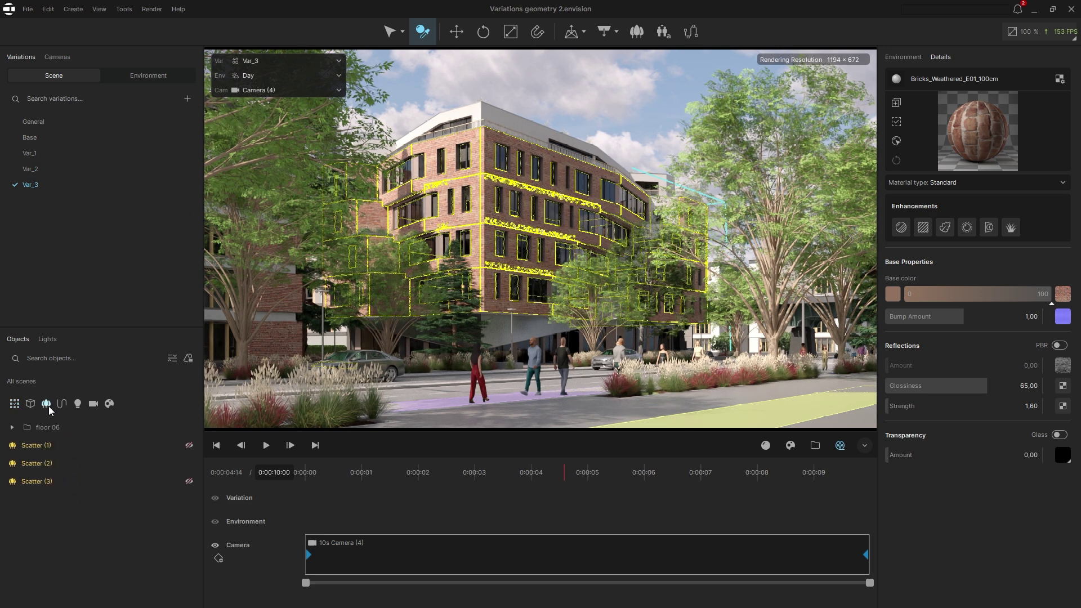
left_click(189, 464)
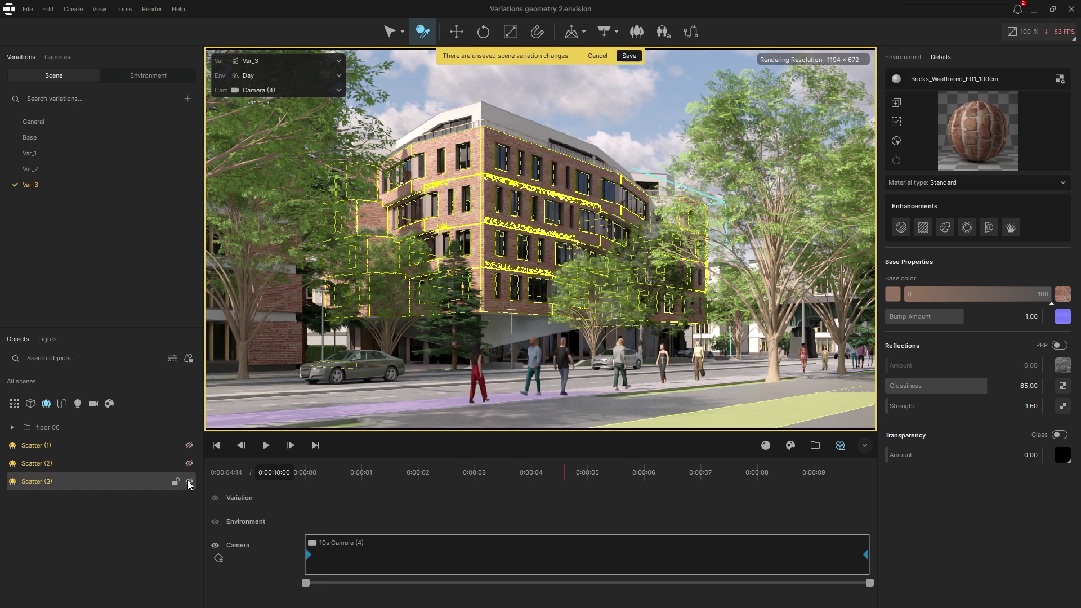
left_click(189, 482)
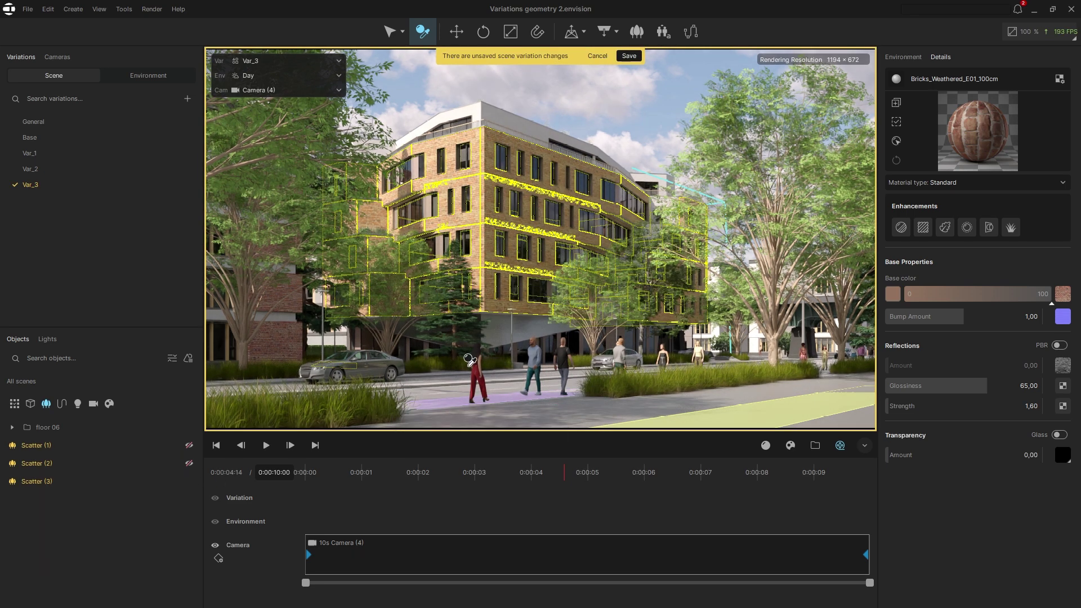
left_click(503, 330)
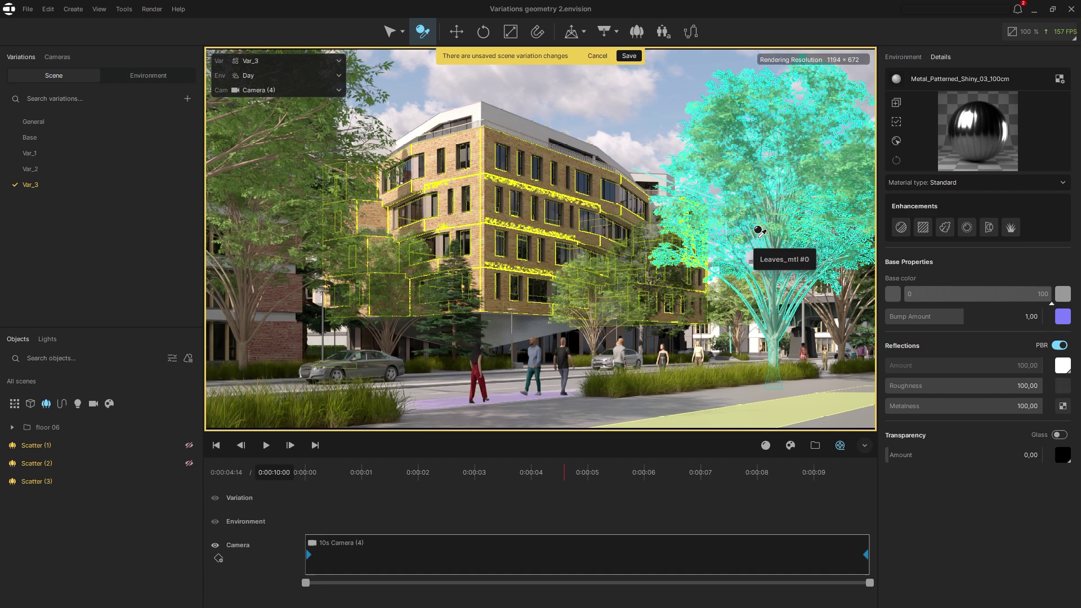
left_click(897, 123)
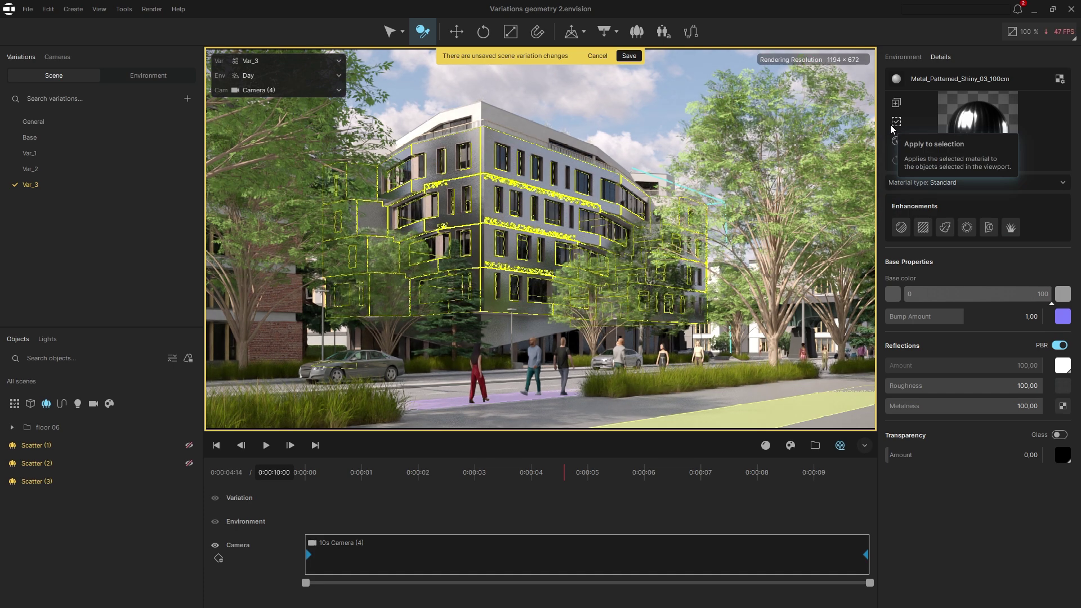
- Save the Var_3 changes, then review Var_1, Var_2 and Var_3 in turn
left_click(629, 56)
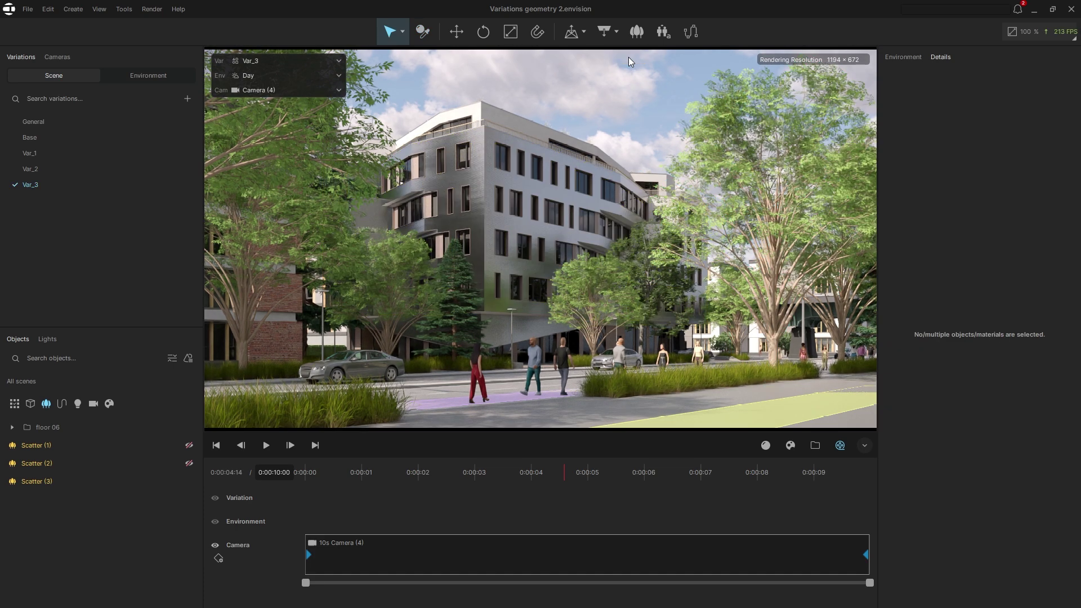
left_click(113, 152)
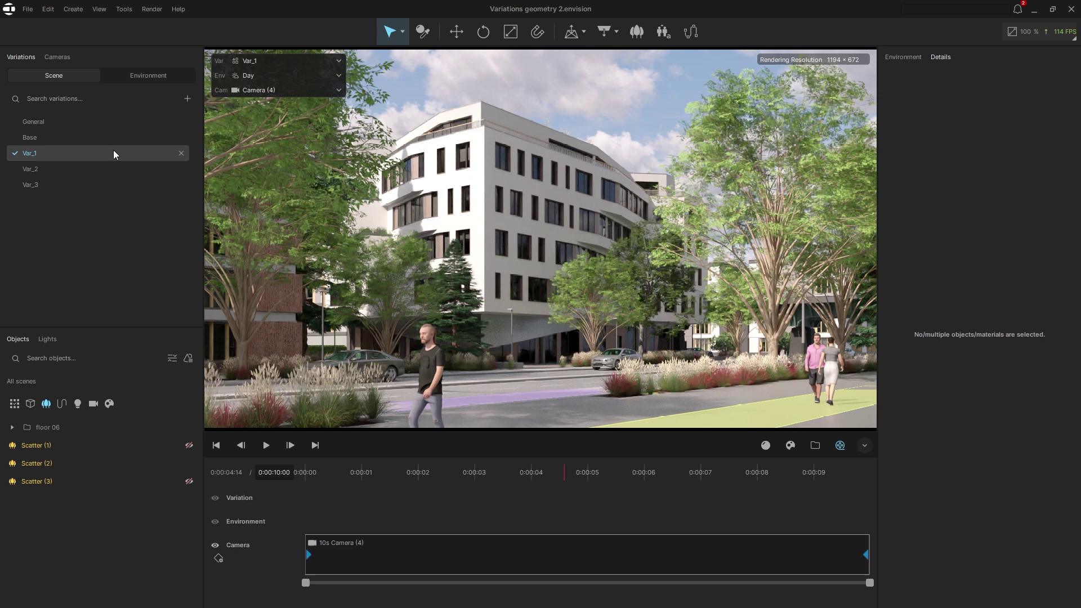
left_click(107, 168)
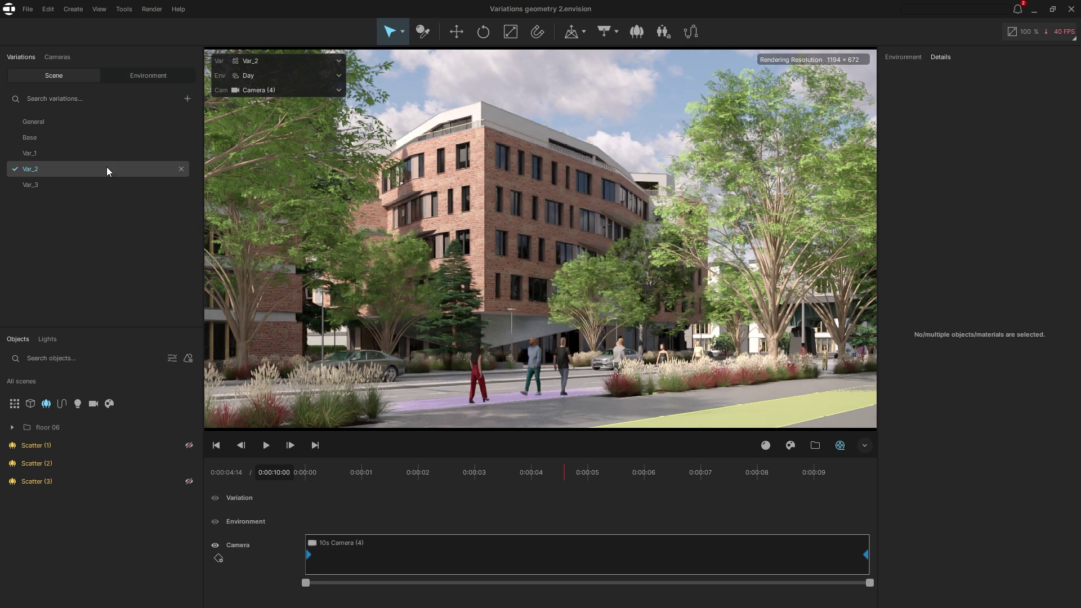
left_click(104, 185)
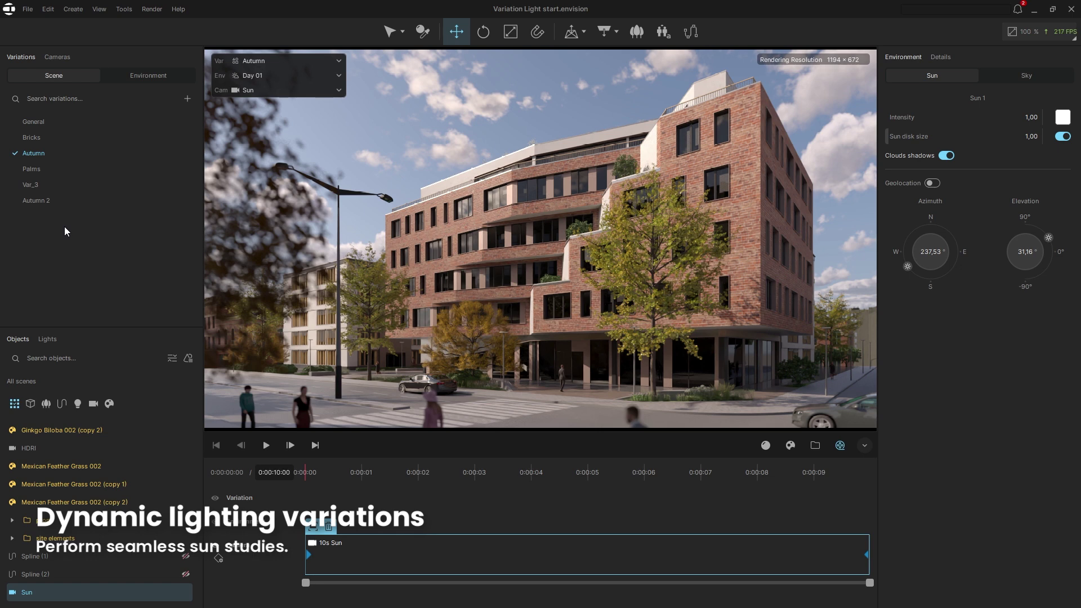
- Add a new variation in the Environment list and start renaming it
left_click(131, 77)
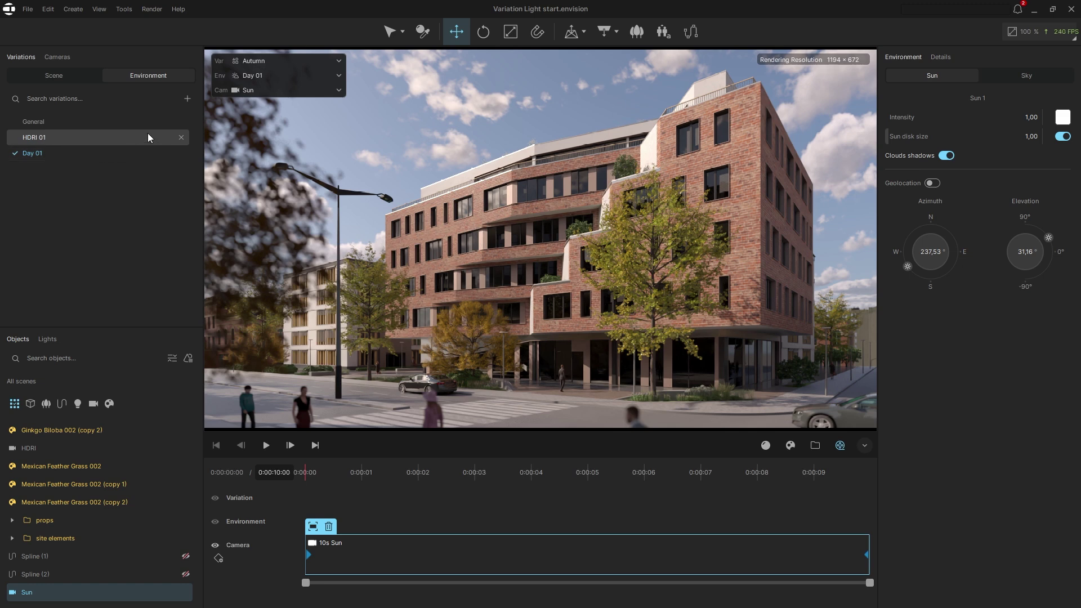
left_click(185, 100)
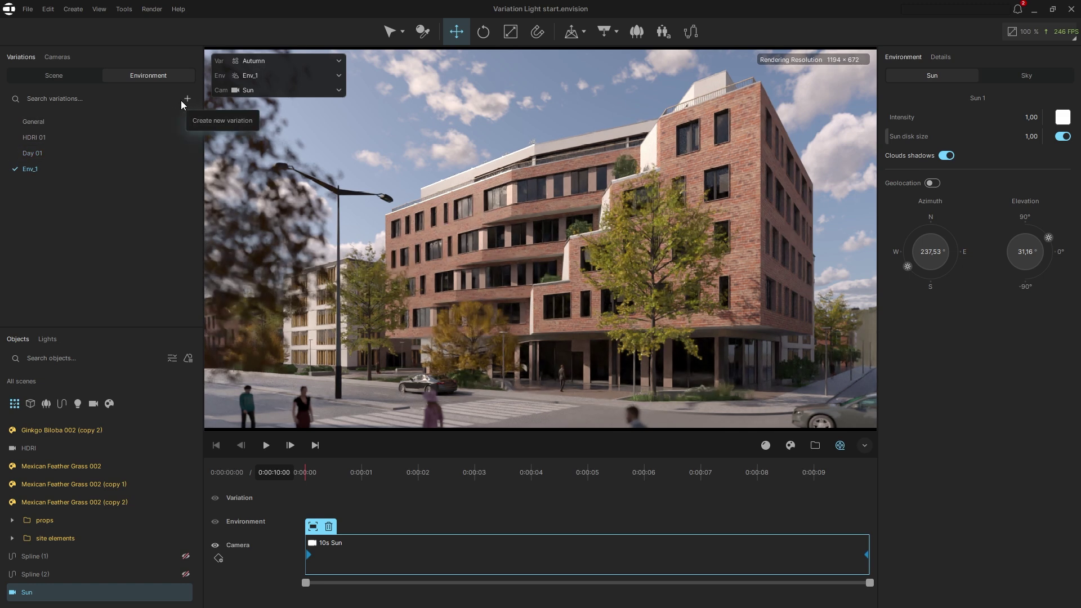
double_click(65, 169)
- Name the new environment Day 02 and save its sun azimuth at 234,46°
type("Day 02")
key("Return")
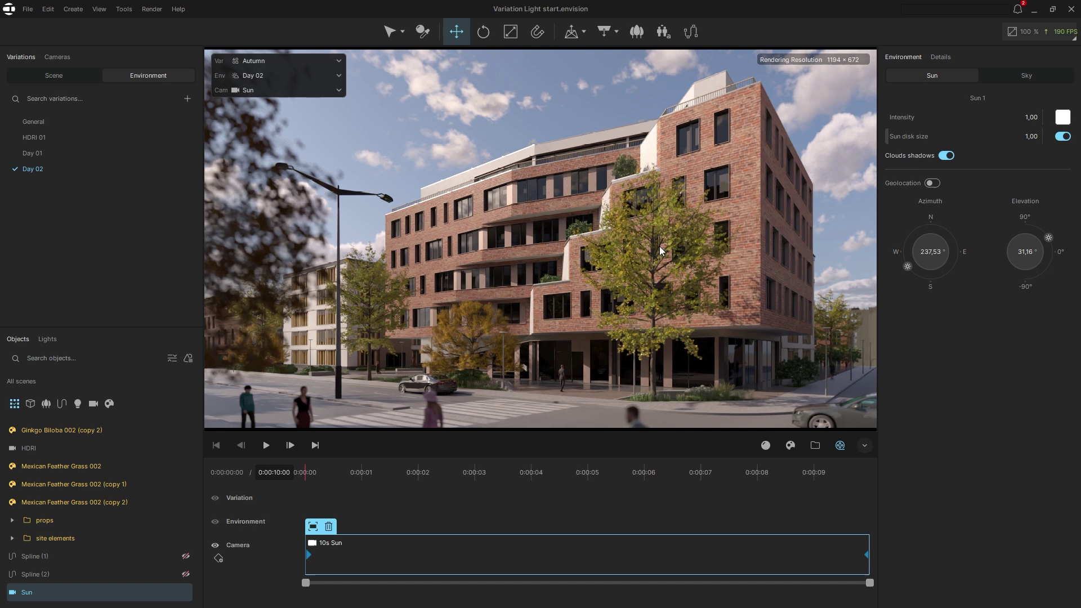
left_click_drag(906, 265, 907, 268)
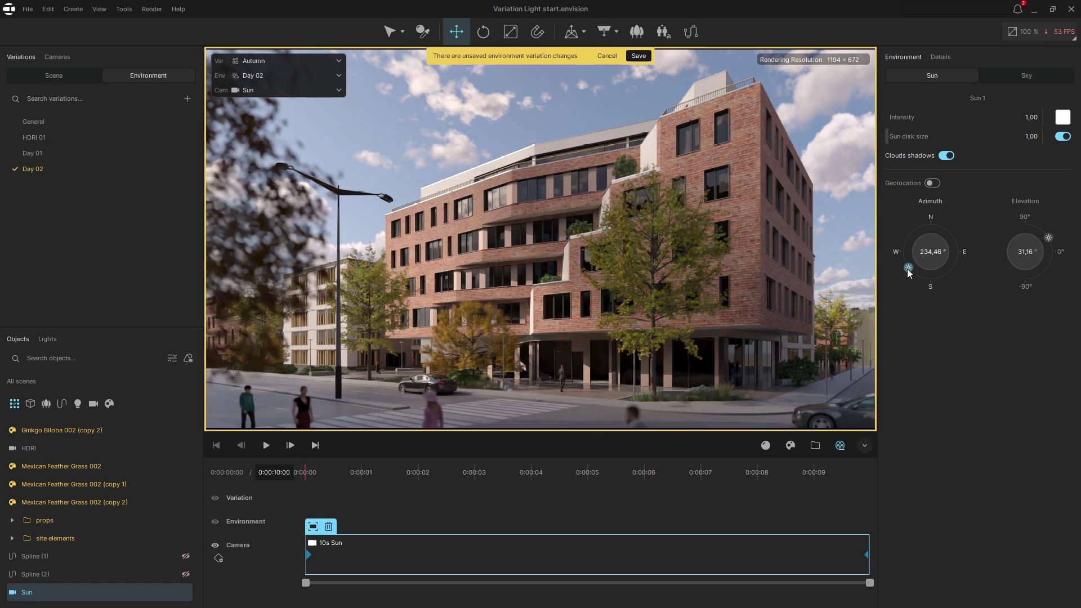
left_click(638, 56)
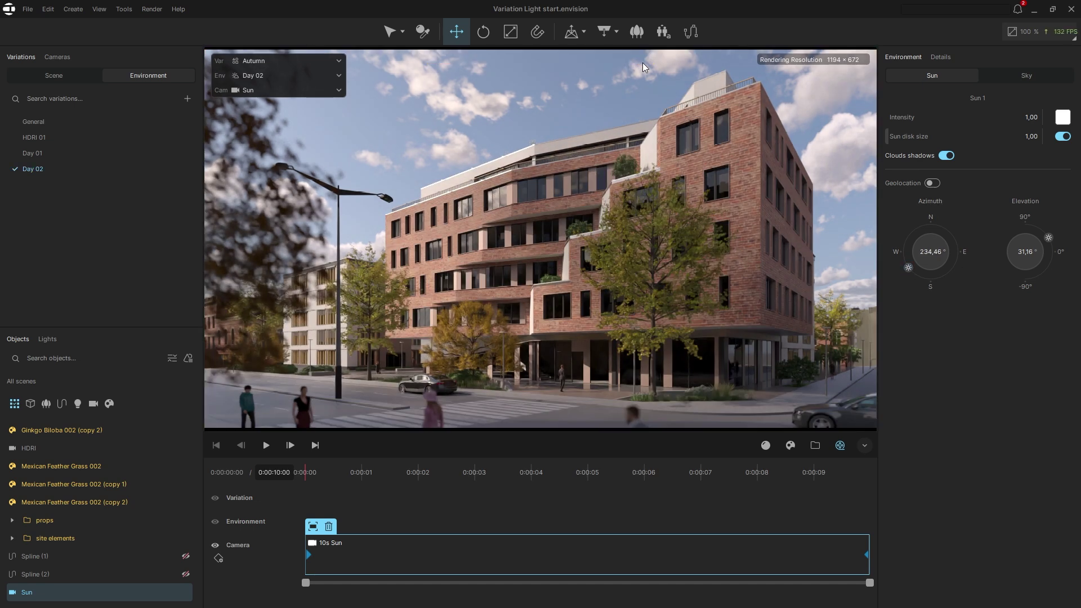
- After comparing with Day 01, set cloud latitude offset to 500 m and density to 0,80
left_click(79, 158)
left_click(77, 167)
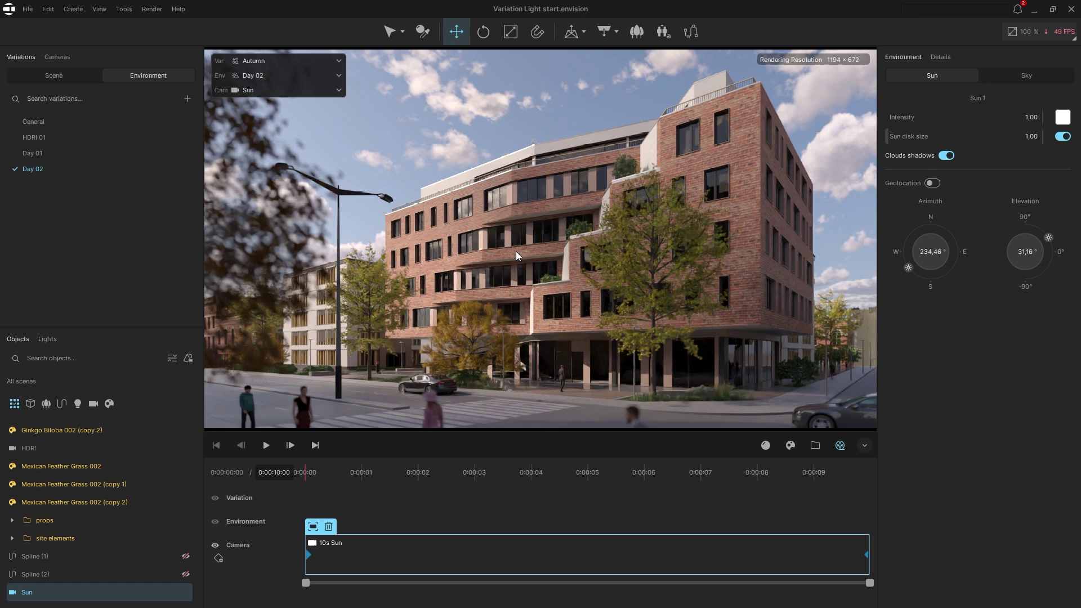
left_click(1002, 83)
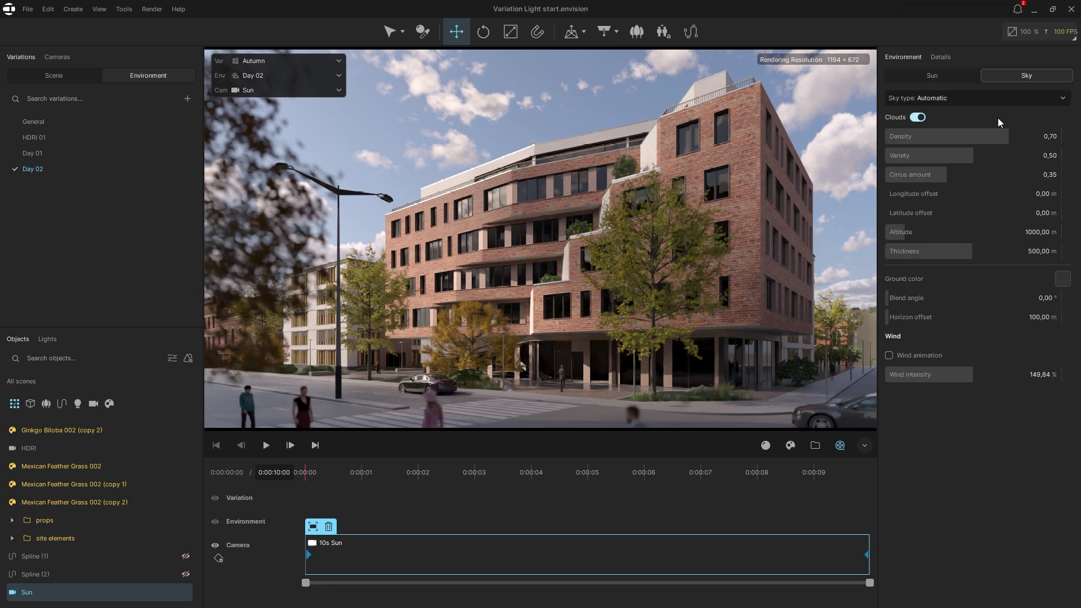
left_click(1040, 211)
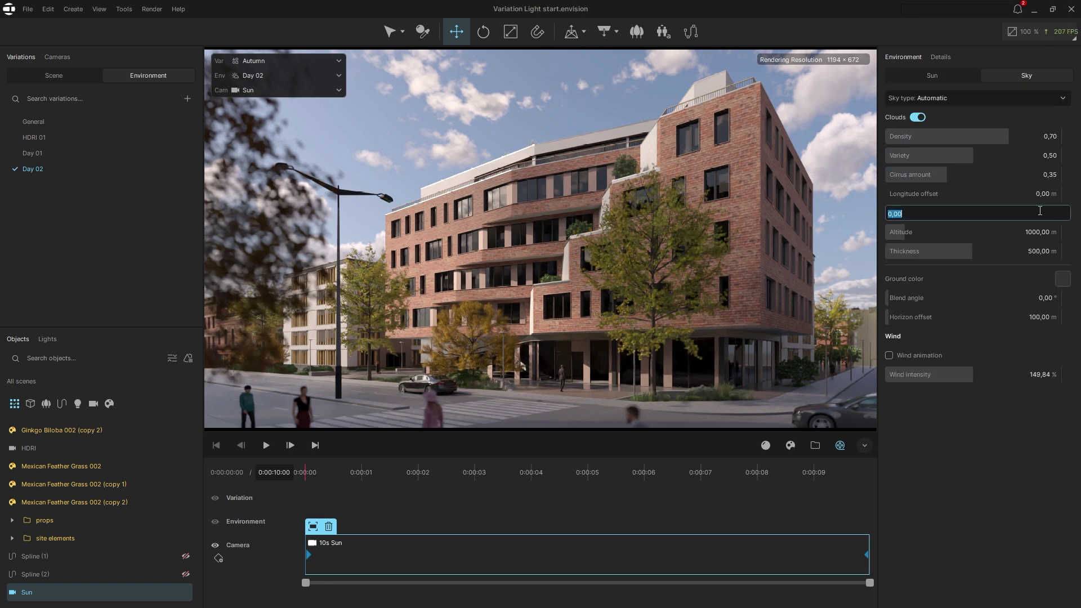
type("500")
key("Return")
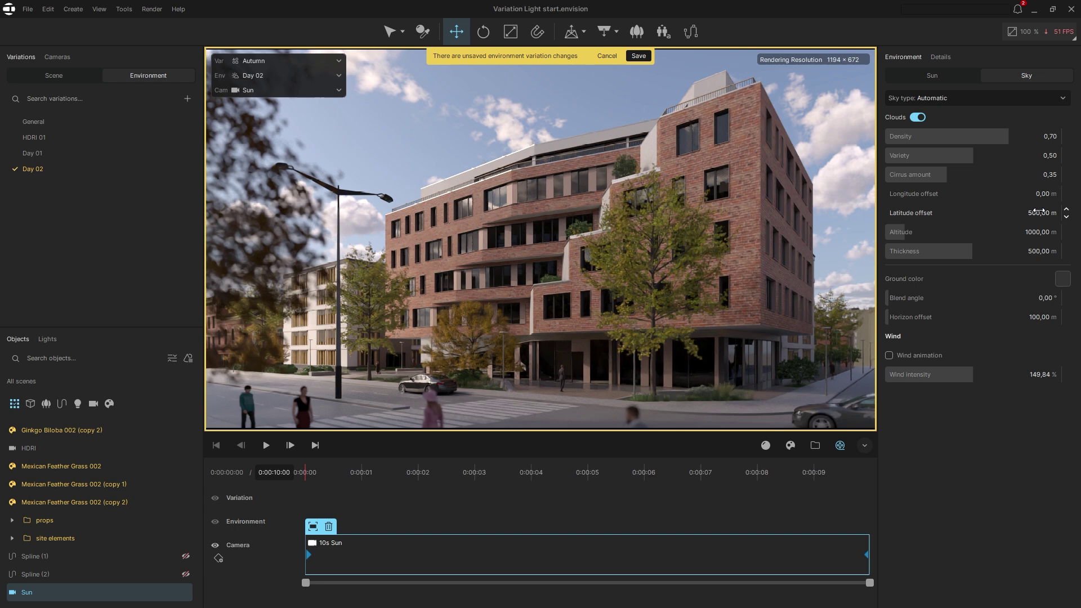
left_click_drag(1010, 136, 1027, 143)
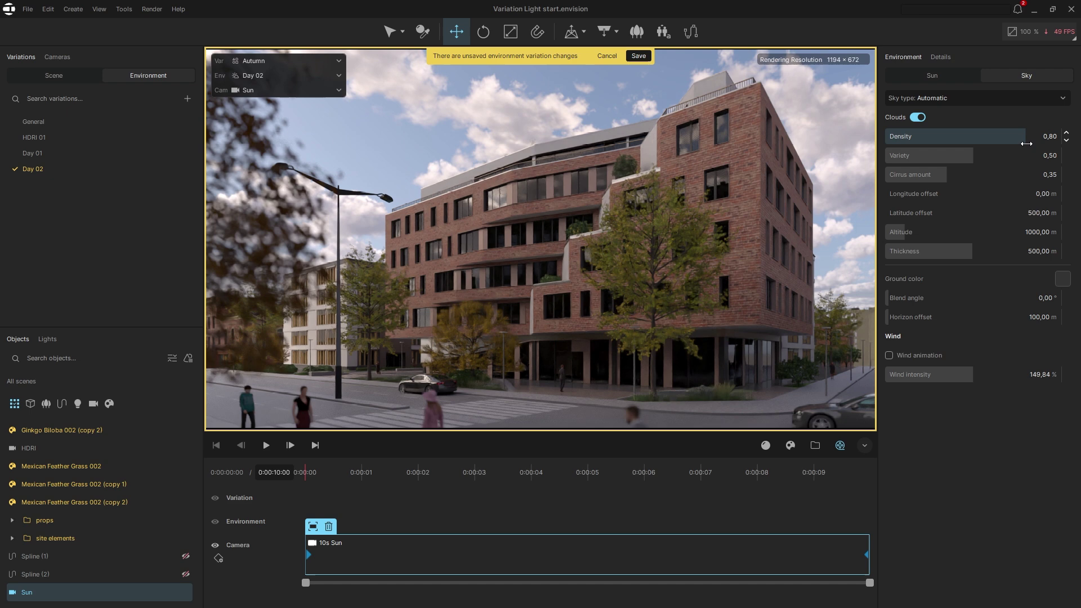
- Save the clouds and place Day 01 after Day 02 with a 1s Linear transition
left_click(638, 58)
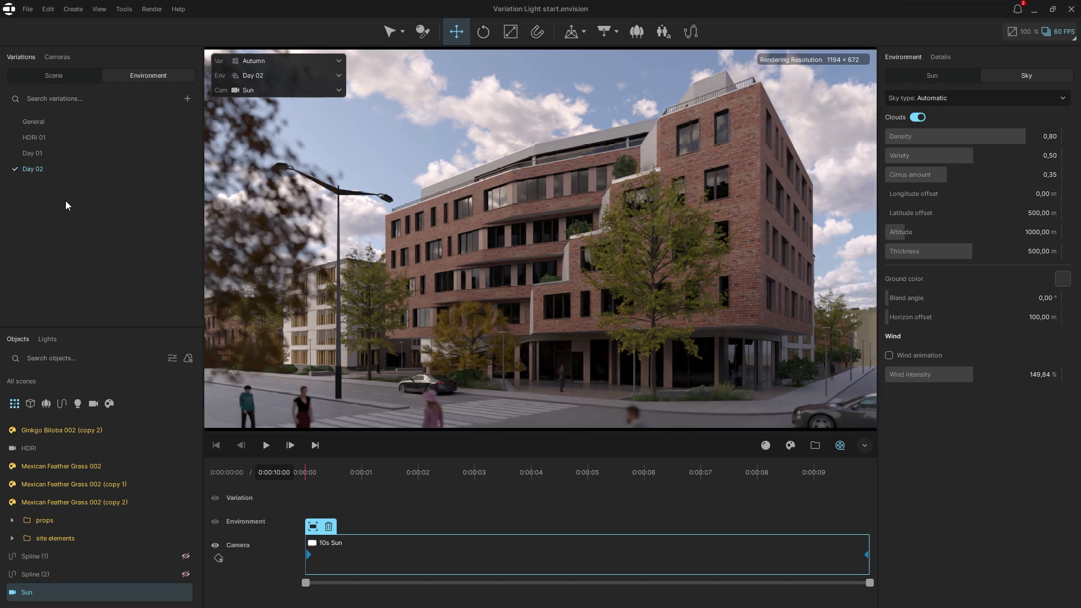
left_click_drag(32, 153, 473, 522)
left_click(459, 517)
left_click(360, 524)
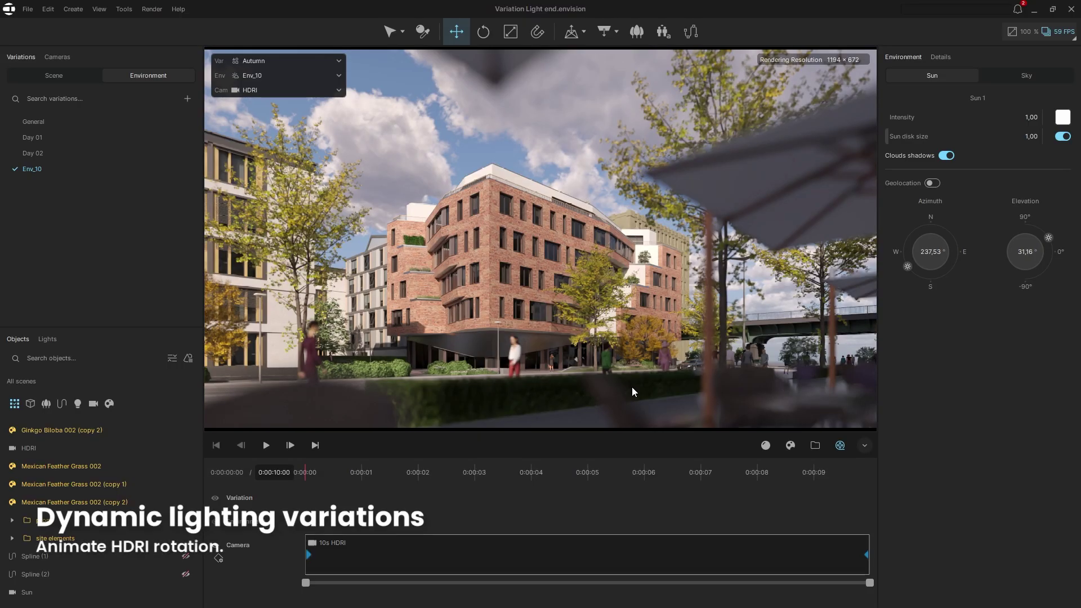
- Light Env_10 with the Sun_030 sunset HDRI, sun off, sky rotated to -155,32°, saved
left_click(791, 445)
left_click_drag(664, 513, 542, 136)
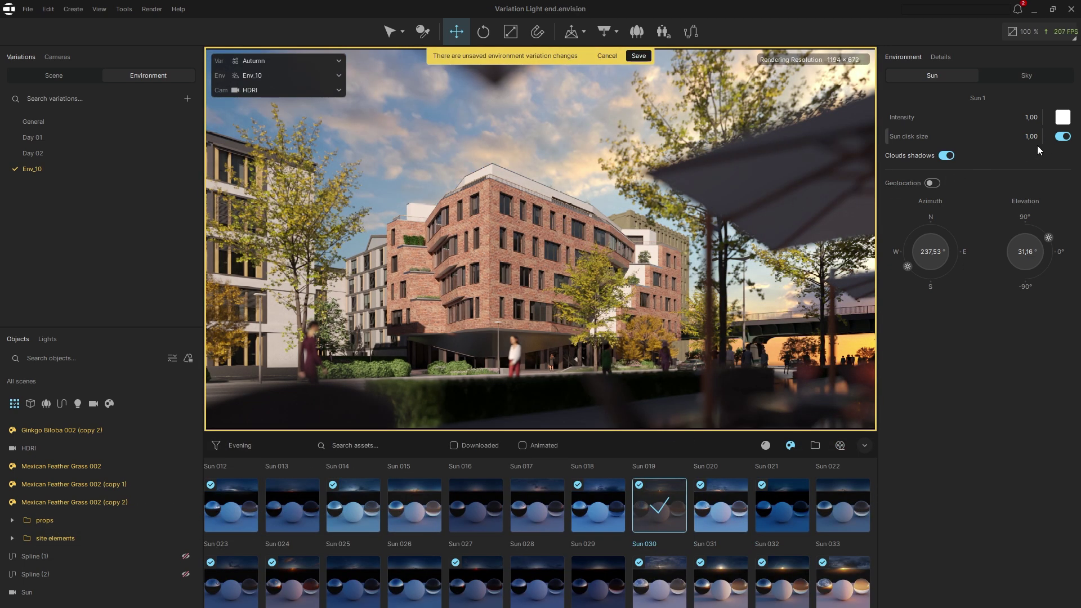
left_click(1063, 137)
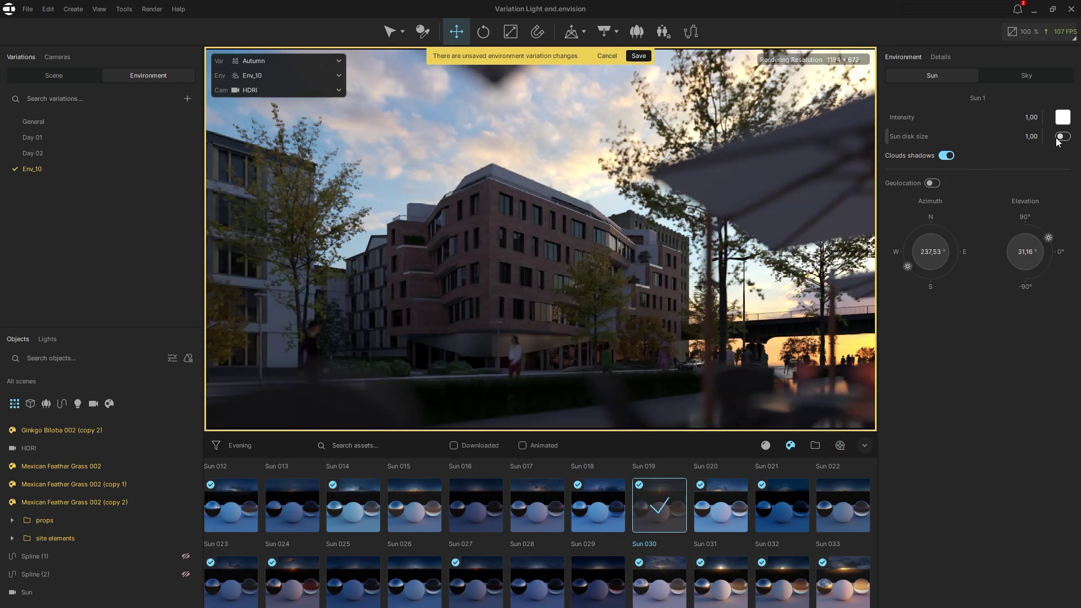
left_click(1021, 79)
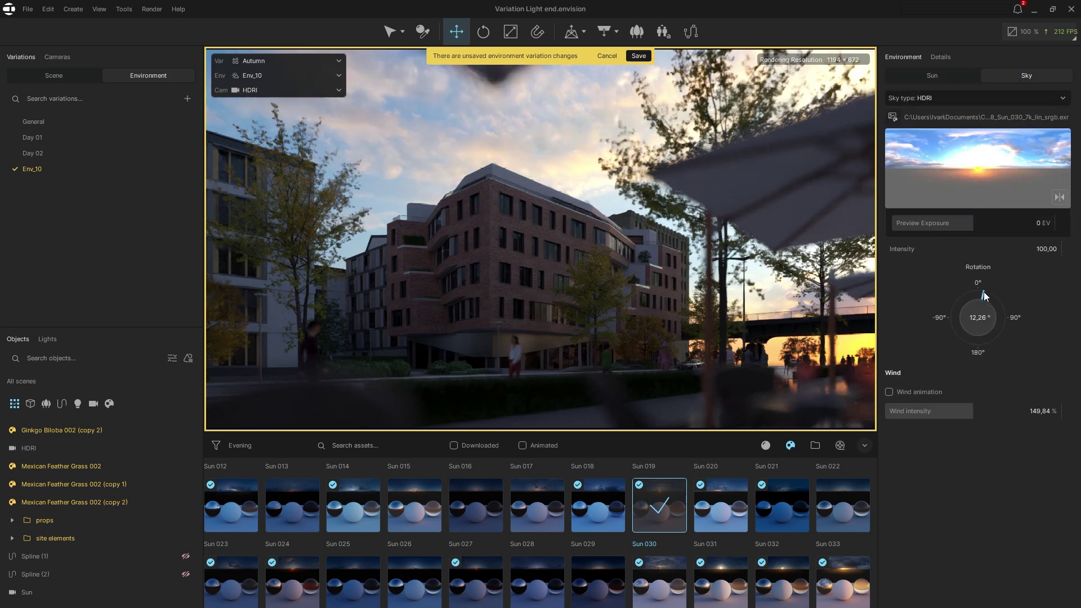
left_click_drag(983, 293, 969, 339)
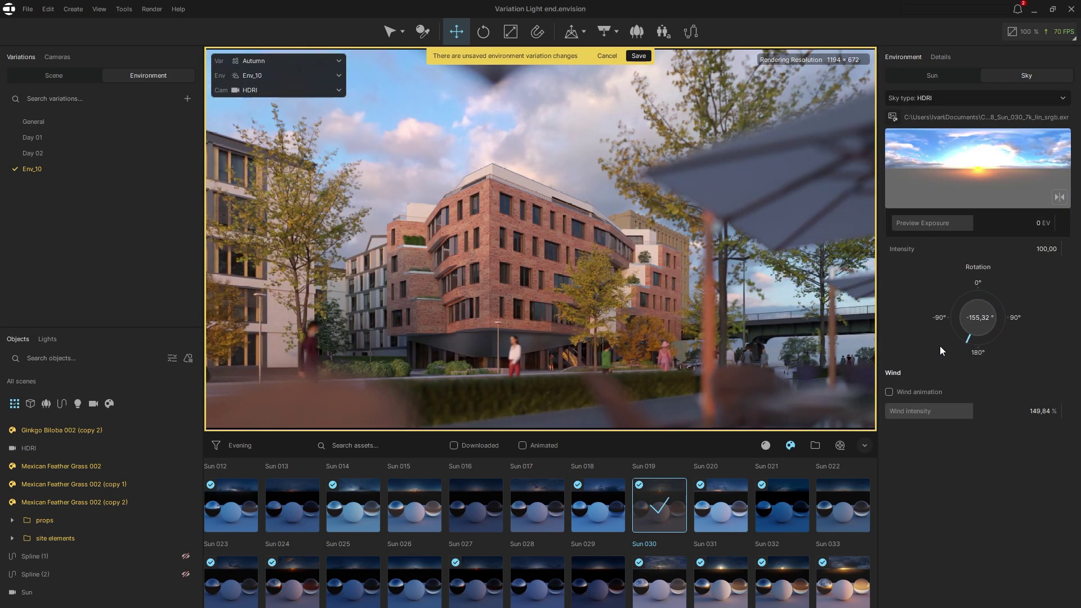
left_click(639, 56)
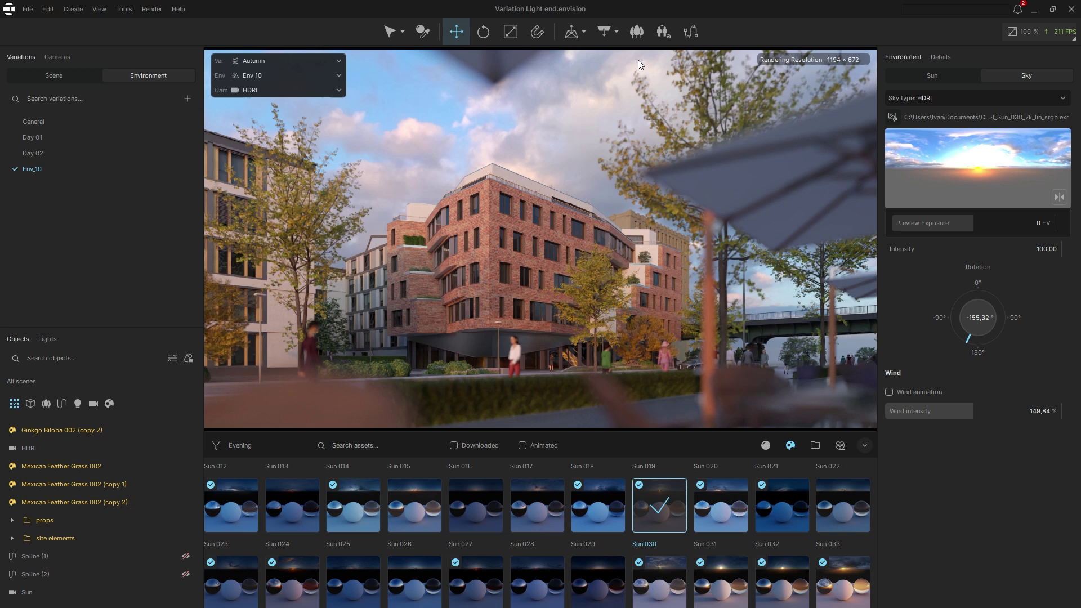
- Duplicate Env_10 as Env_11, rotate its HDRI sky to -84,47° and save
left_click(96, 151)
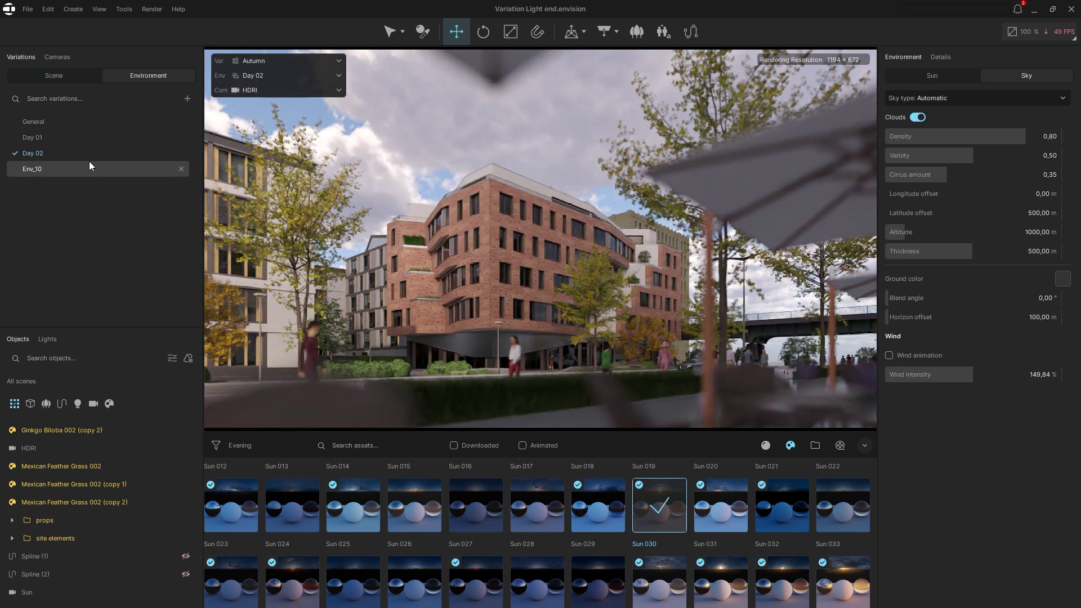
left_click(88, 163)
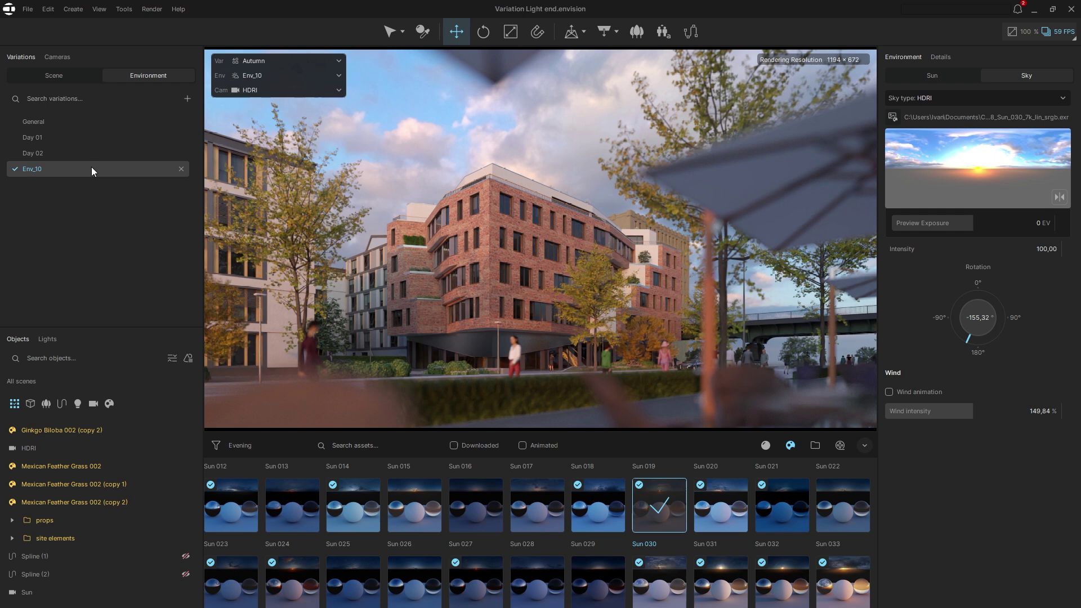
right_click(91, 166)
left_click(101, 174)
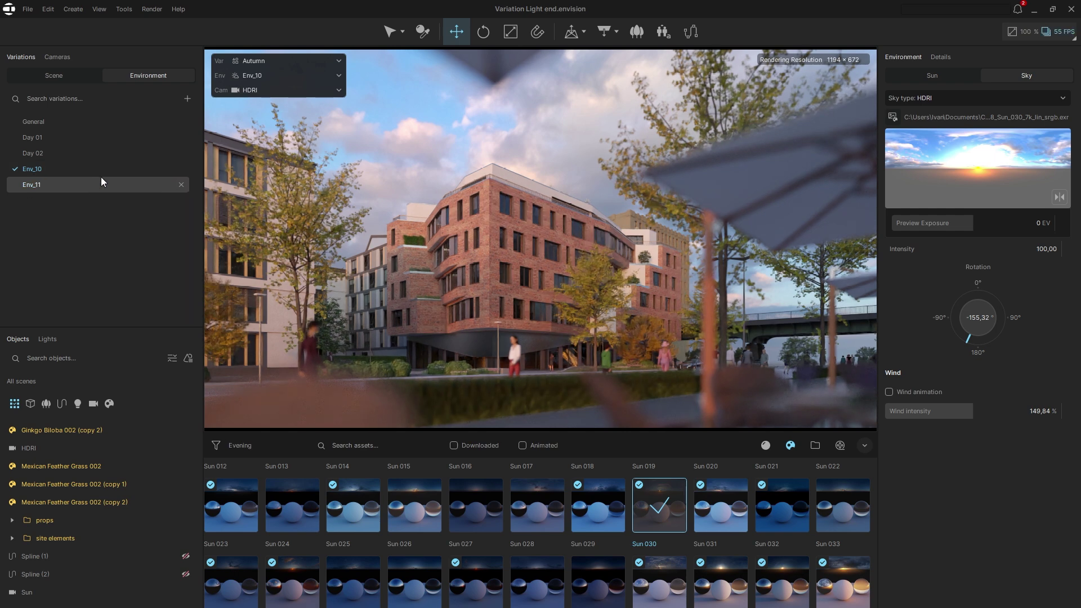
left_click(100, 179)
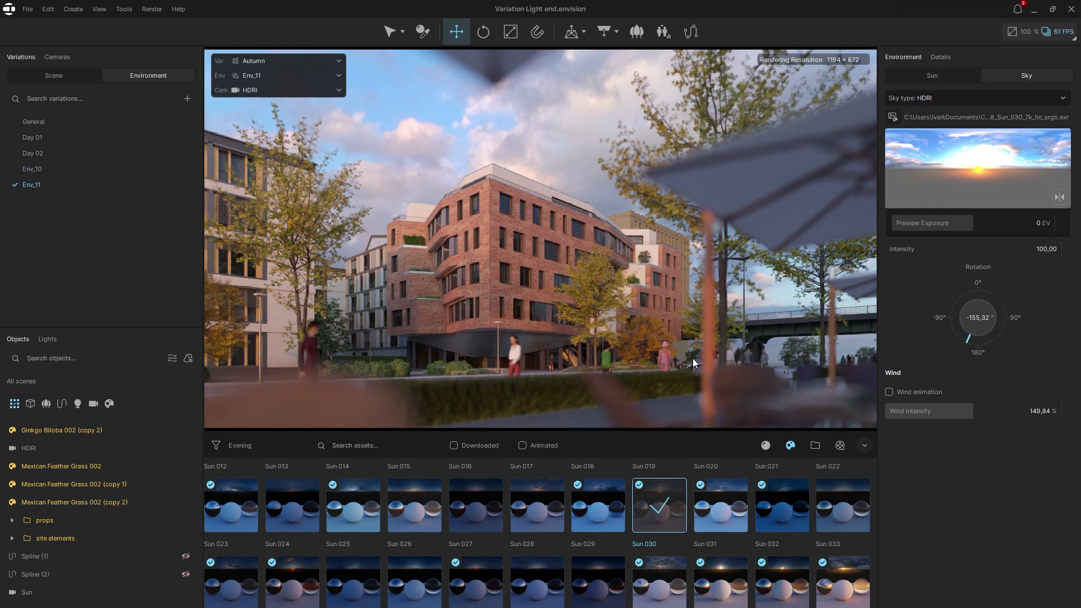
left_click_drag(965, 342, 926, 312)
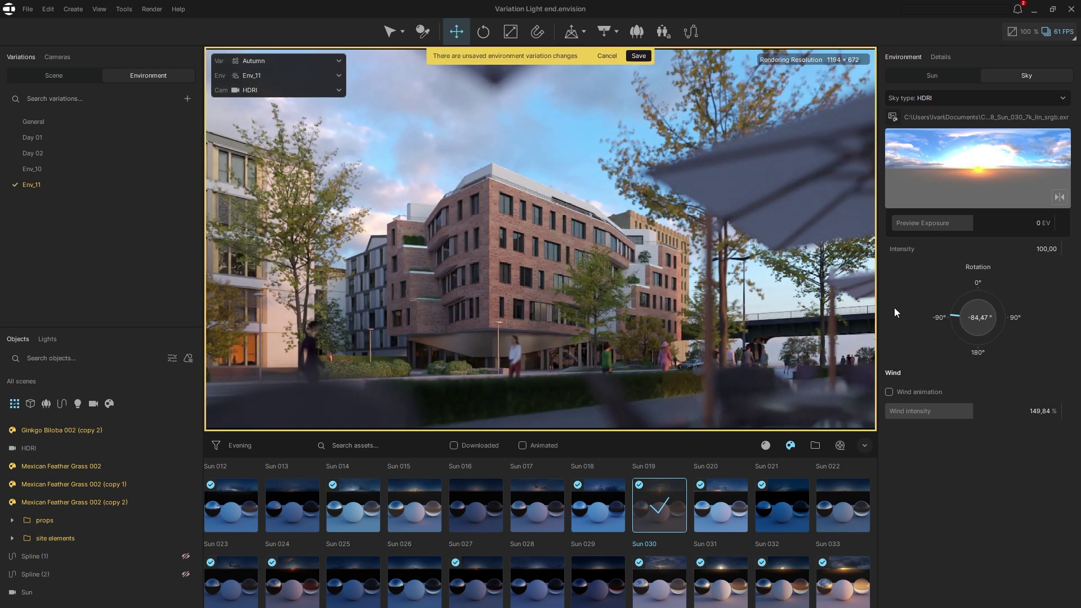
left_click(638, 57)
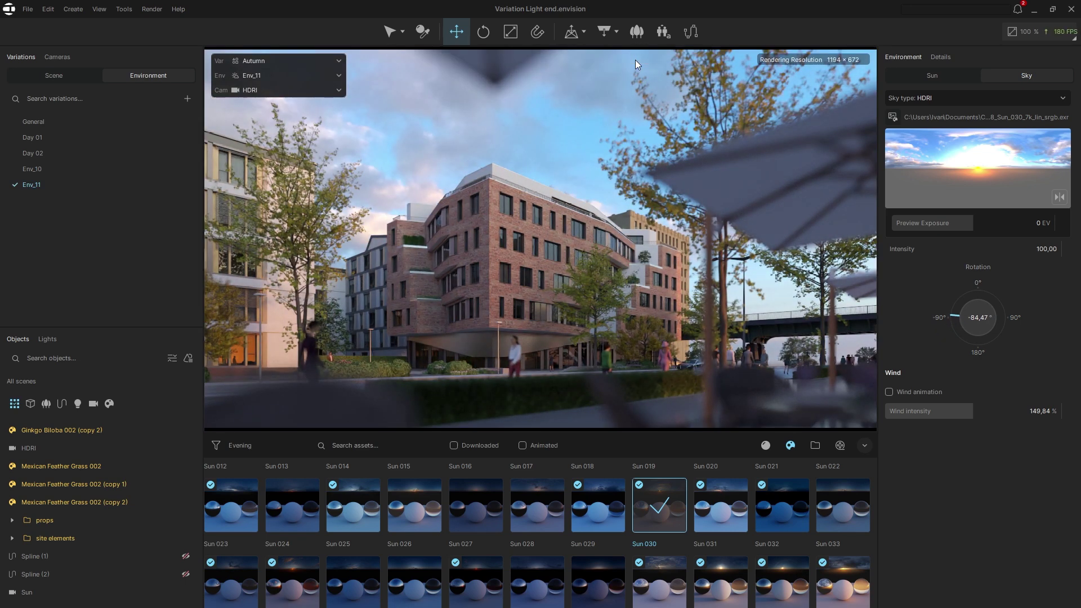
- Put Env_10 then Env_11 on the Environment track and stretch the Linear transition to 9s
left_click(840, 445)
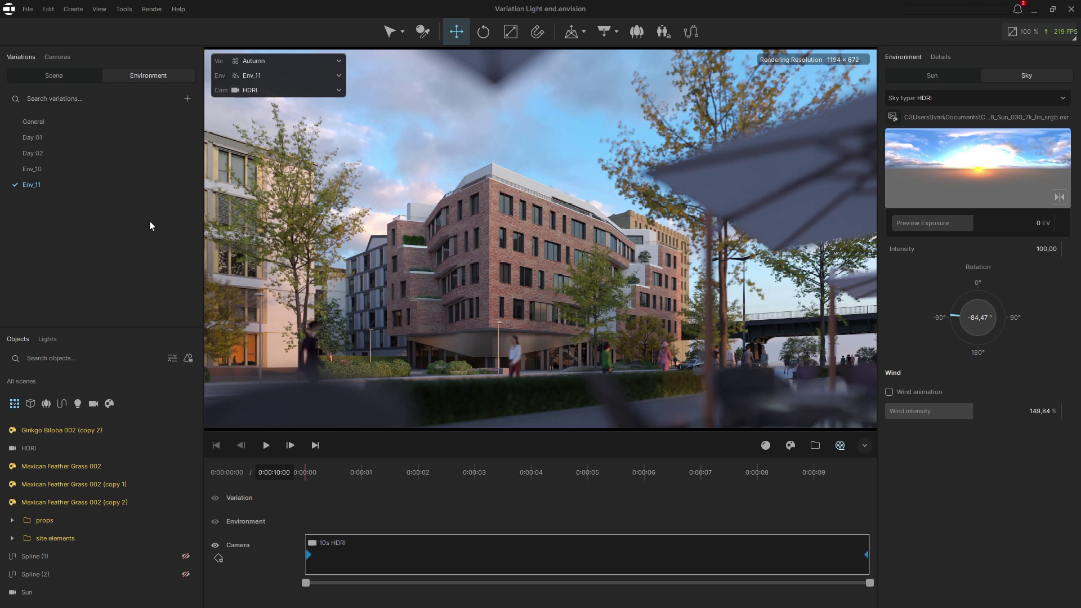
left_click_drag(113, 169, 323, 518)
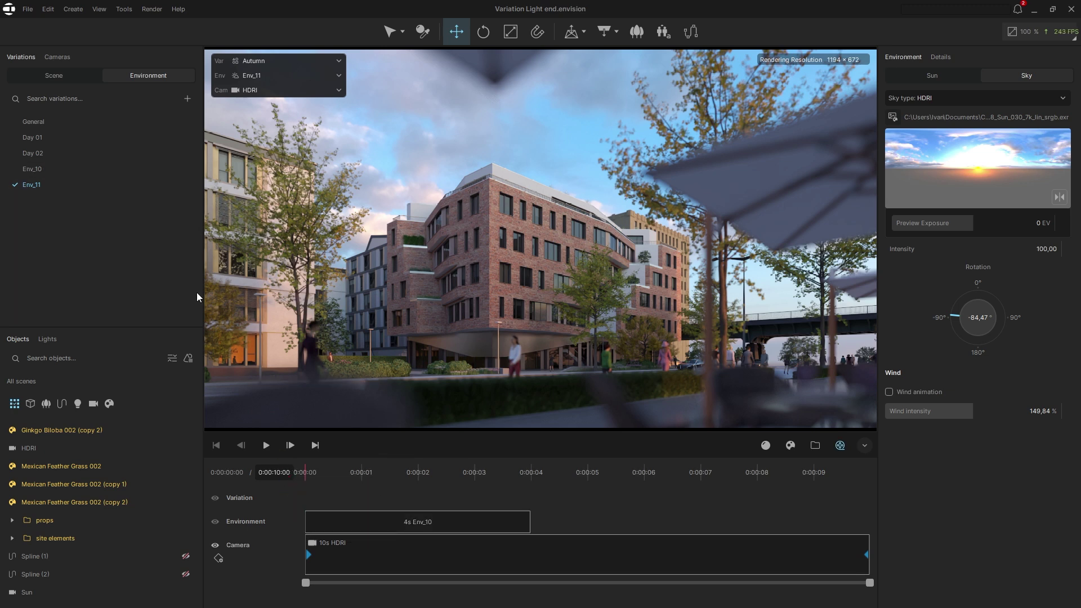
left_click_drag(73, 186, 546, 521)
left_click(547, 521)
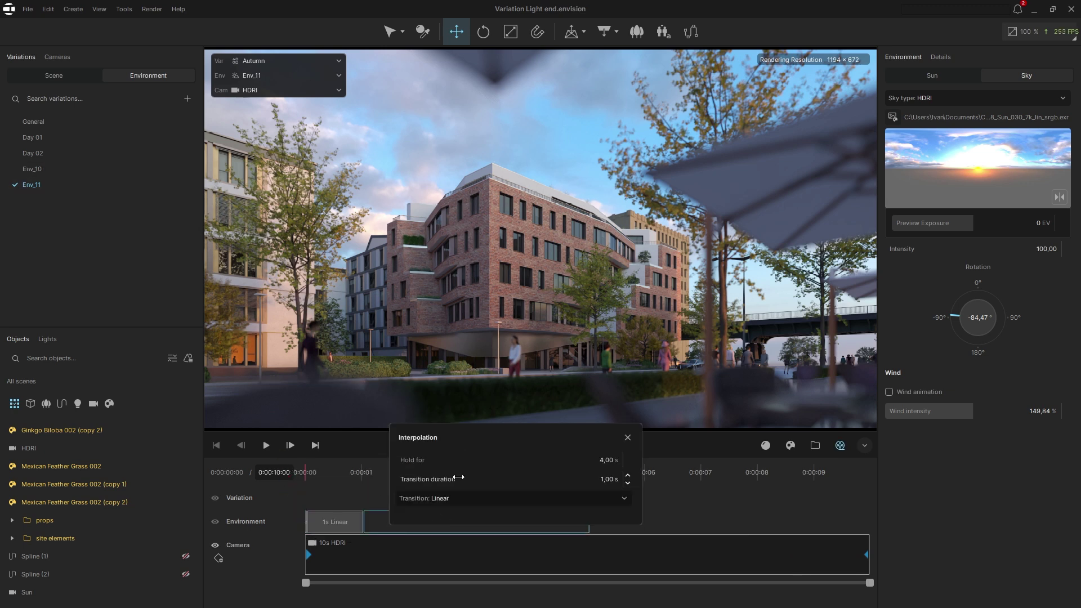
left_click_drag(364, 523, 660, 524)
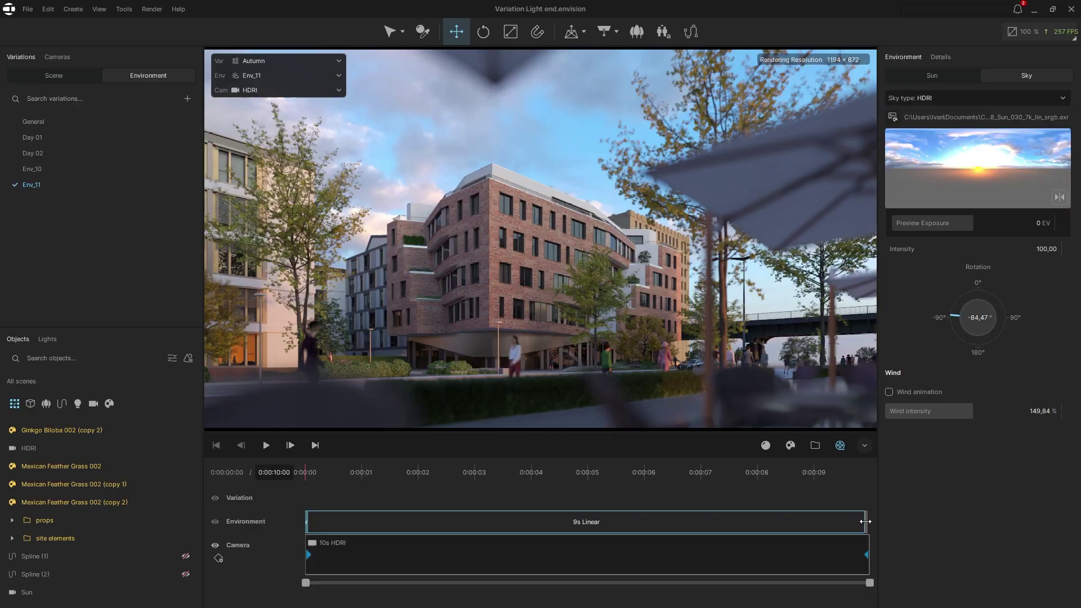